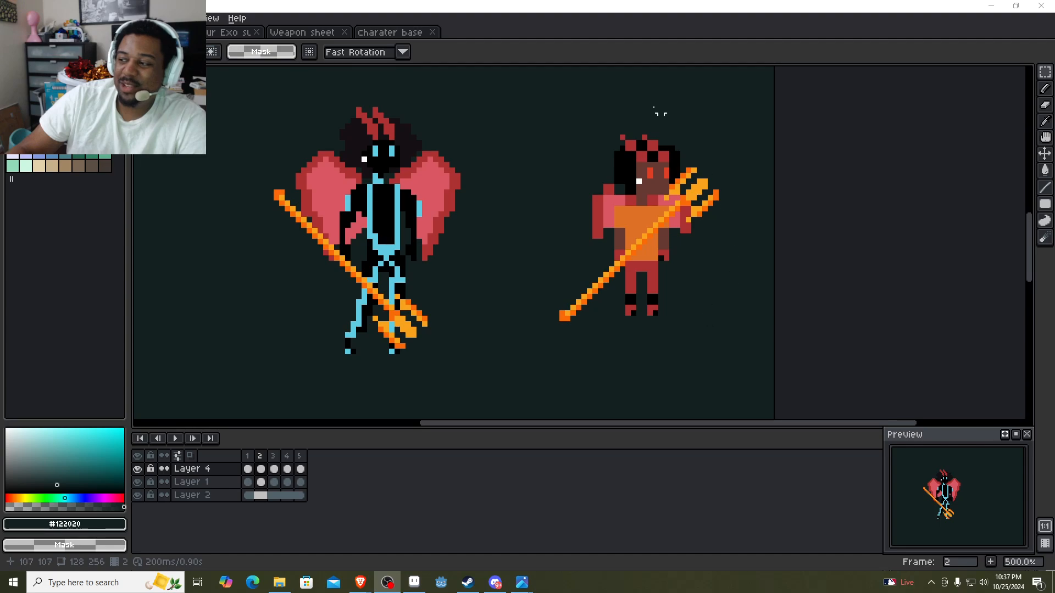
Examine the characters on the character base sheet and the trident on the weapon sheet, and return to 20.aseprite.
{"action": "left_click", "coordinate": [395, 35]}
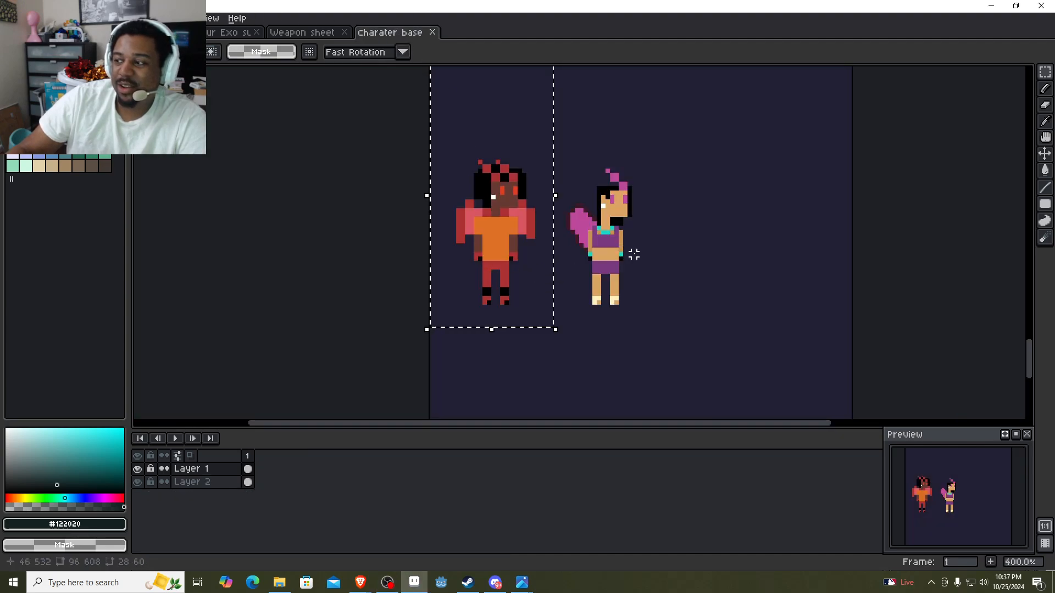
{"action": "left_click", "coordinate": [778, 272]}
{"action": "scroll", "coordinate": [751, 265], "scroll_direction": "down", "scroll_amount": 1}
{"action": "left_click_drag", "start_coordinate": [688, 259], "coordinate": [555, 398]}
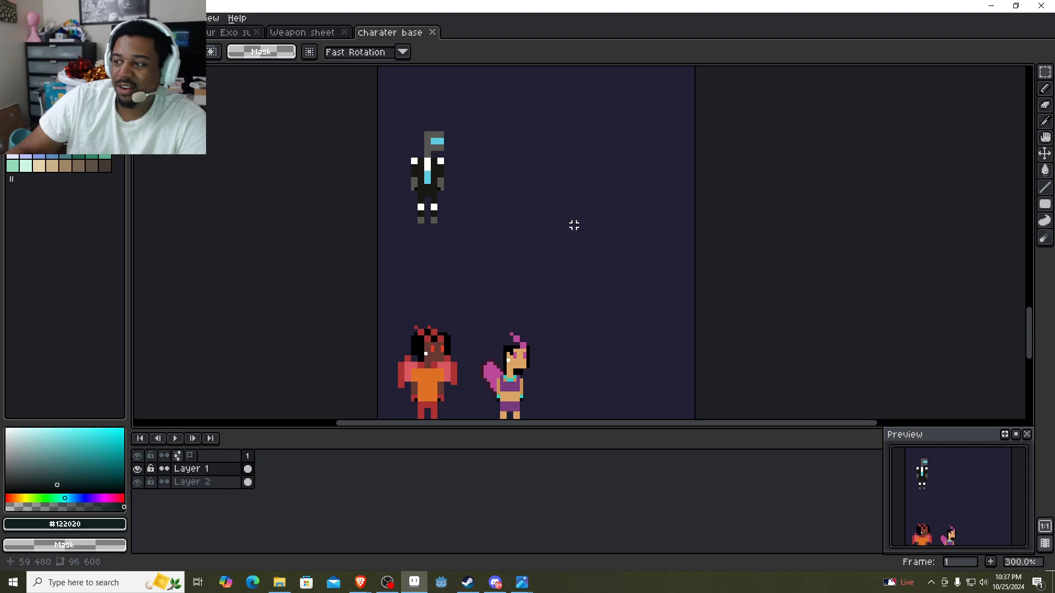
{"action": "left_click_drag", "start_coordinate": [572, 226], "coordinate": [557, 320]}
{"action": "scroll", "coordinate": [561, 323], "scroll_direction": "down", "scroll_amount": 1}
{"action": "left_click_drag", "start_coordinate": [558, 247], "coordinate": [563, 304]}
{"action": "left_click_drag", "start_coordinate": [561, 153], "coordinate": [501, 295]}
{"action": "left_click_drag", "start_coordinate": [507, 178], "coordinate": [499, 277]}
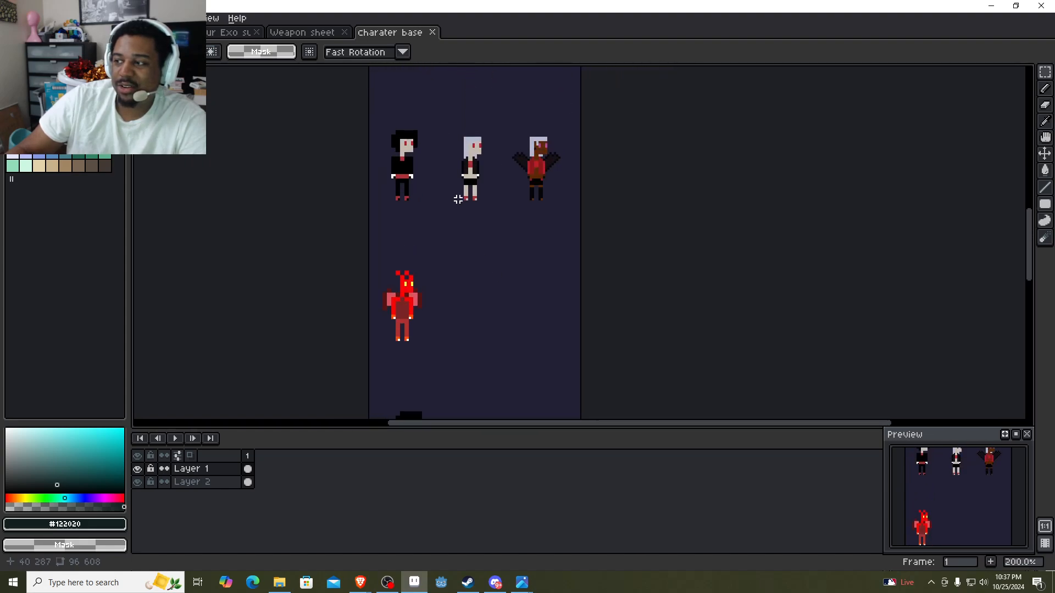
{"action": "left_click_drag", "start_coordinate": [459, 192], "coordinate": [461, 299]}
{"action": "left_click_drag", "start_coordinate": [469, 168], "coordinate": [467, 318]}
{"action": "left_click_drag", "start_coordinate": [478, 187], "coordinate": [491, 383]}
{"action": "left_click_drag", "start_coordinate": [485, 214], "coordinate": [448, 65]}
{"action": "left_click_drag", "start_coordinate": [409, 291], "coordinate": [468, 106]}
{"action": "left_click_drag", "start_coordinate": [485, 414], "coordinate": [461, 79]}
{"action": "left_click_drag", "start_coordinate": [519, 289], "coordinate": [464, 188]}
{"action": "left_click_drag", "start_coordinate": [392, 235], "coordinate": [494, 176]}
{"action": "left_click", "coordinate": [290, 32]}
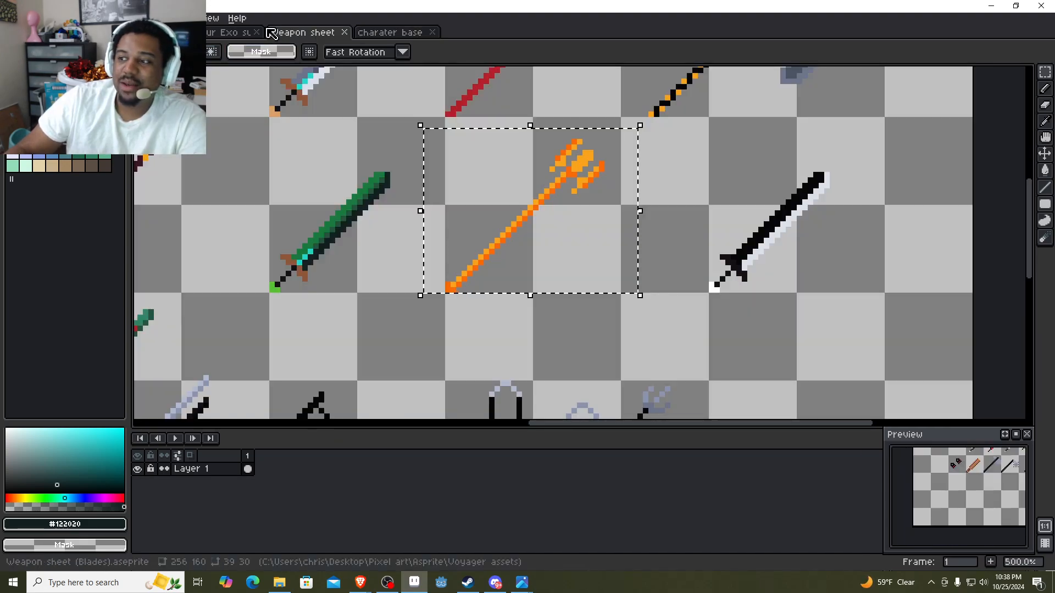
{"action": "left_click", "coordinate": [268, 27]}
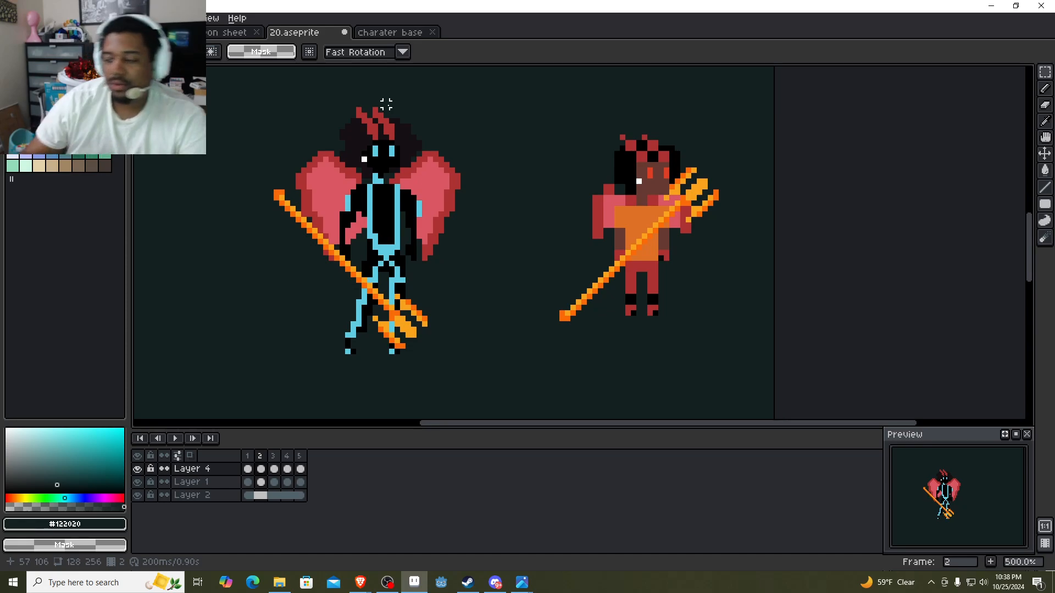
Switch to the Brave browser, look through the TikTok character animation and EXO suit videos, and return to the sprite in Aseprite.
{"action": "mouse_move", "coordinate": [367, 590]}
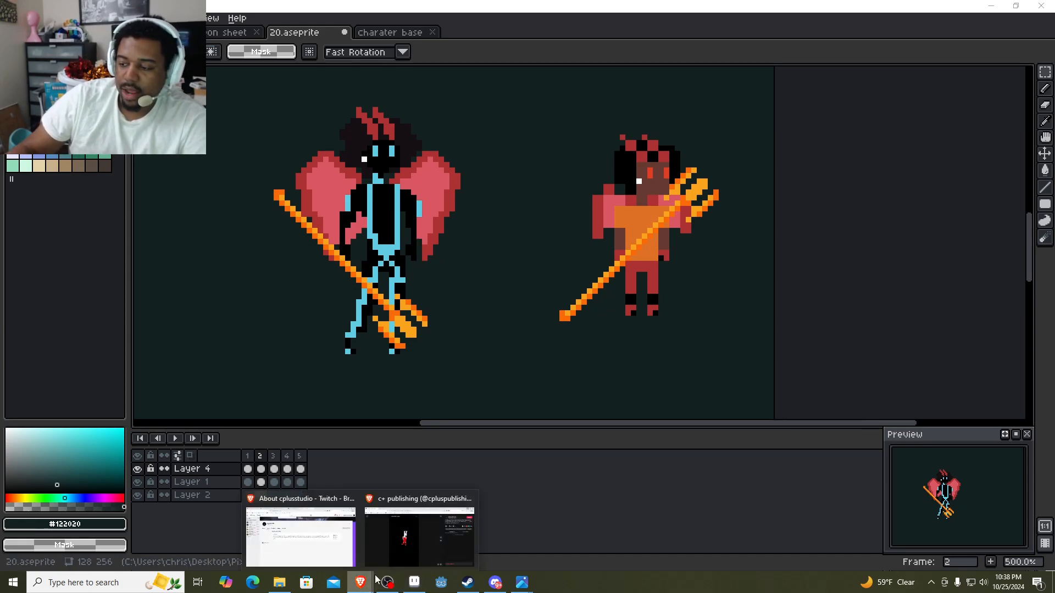
{"action": "left_click", "coordinate": [412, 532]}
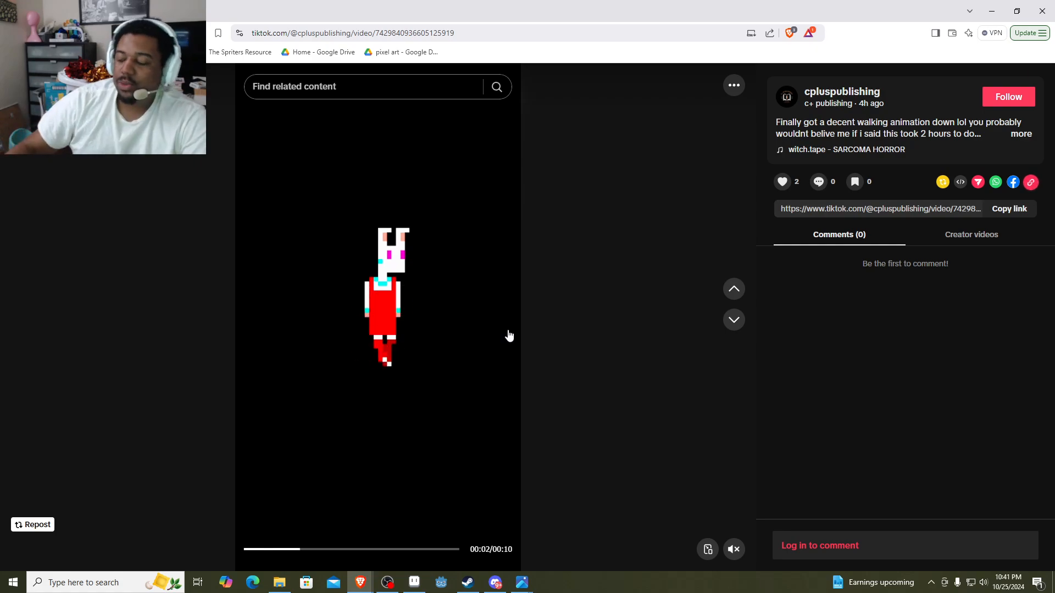
{"action": "scroll", "coordinate": [502, 330], "scroll_direction": "down", "scroll_amount": 1}
{"action": "scroll", "coordinate": [509, 328], "scroll_direction": "up", "scroll_amount": 2}
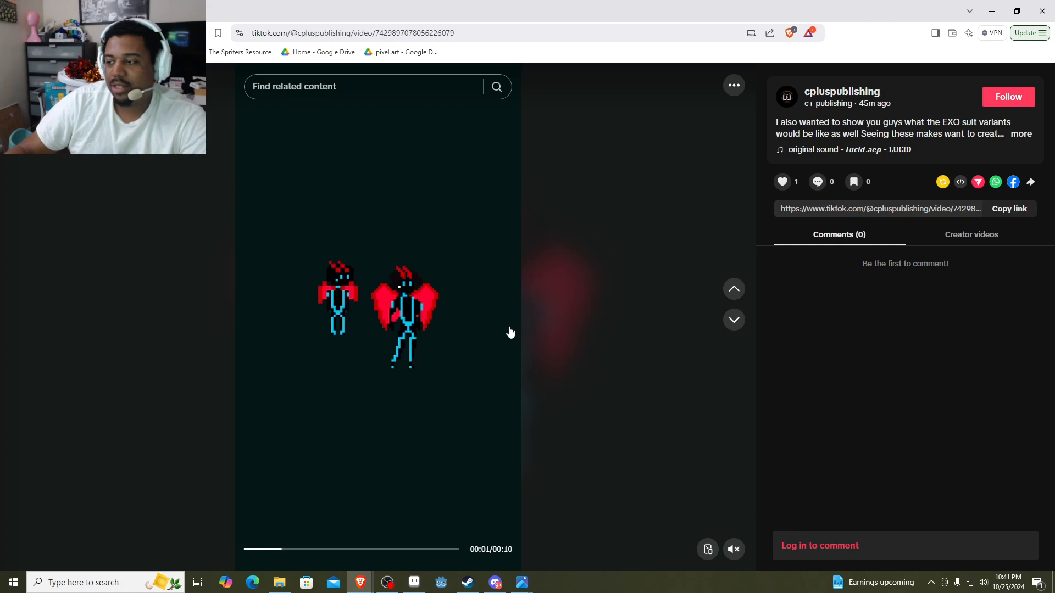
{"action": "scroll", "coordinate": [510, 332], "scroll_direction": "up", "scroll_amount": 1}
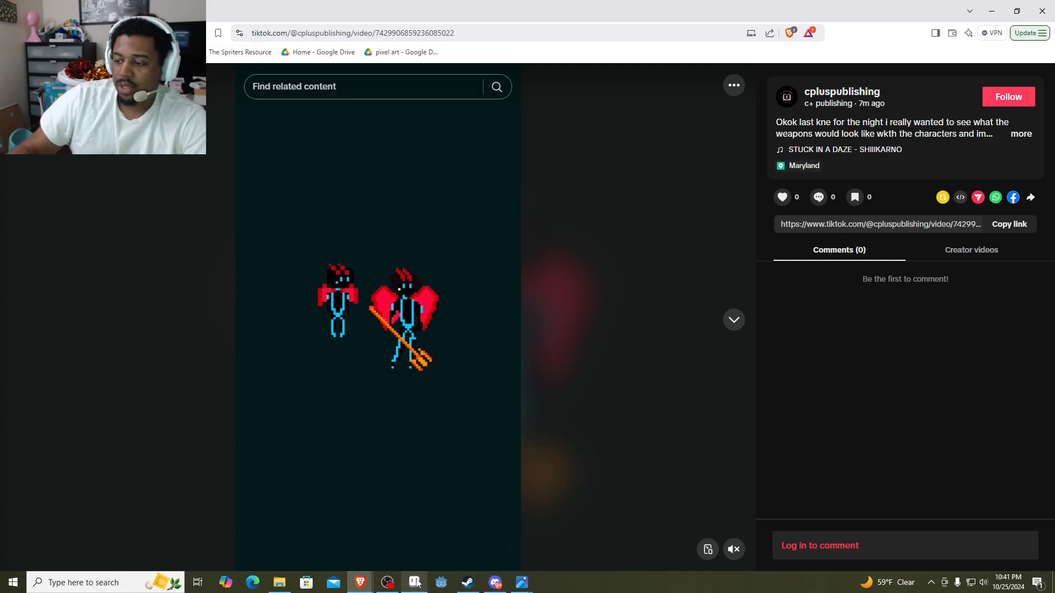
{"action": "key", "text": "alt+Tab"}
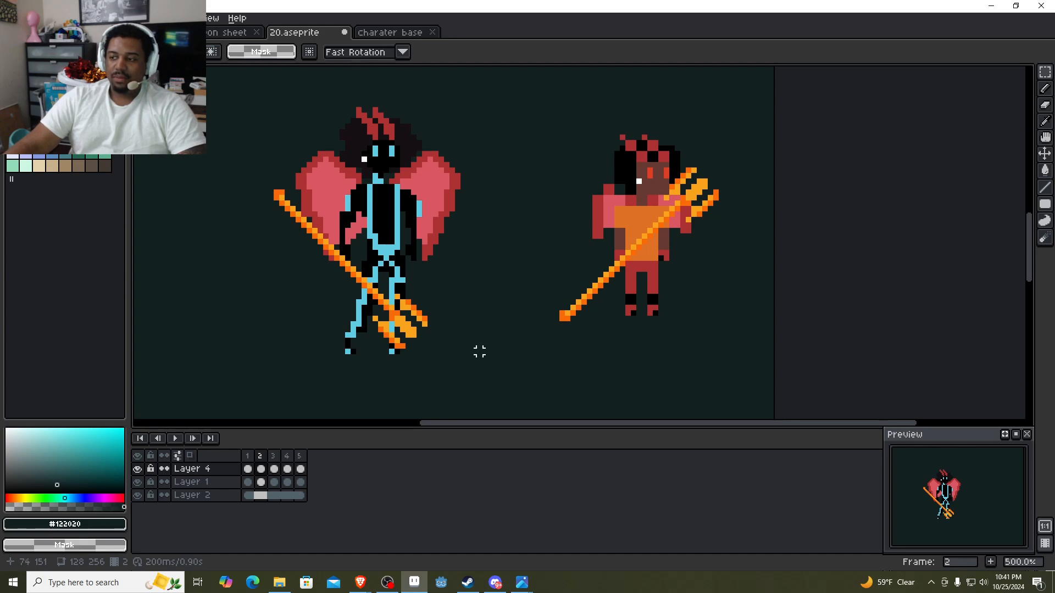
Try shifting the large winged character's trident to the left and deleting it.
{"action": "left_click_drag", "start_coordinate": [468, 368], "coordinate": [172, 150]}
{"action": "left_click_drag", "start_coordinate": [388, 325], "coordinate": [356, 324]}
{"action": "key", "text": "Return"}
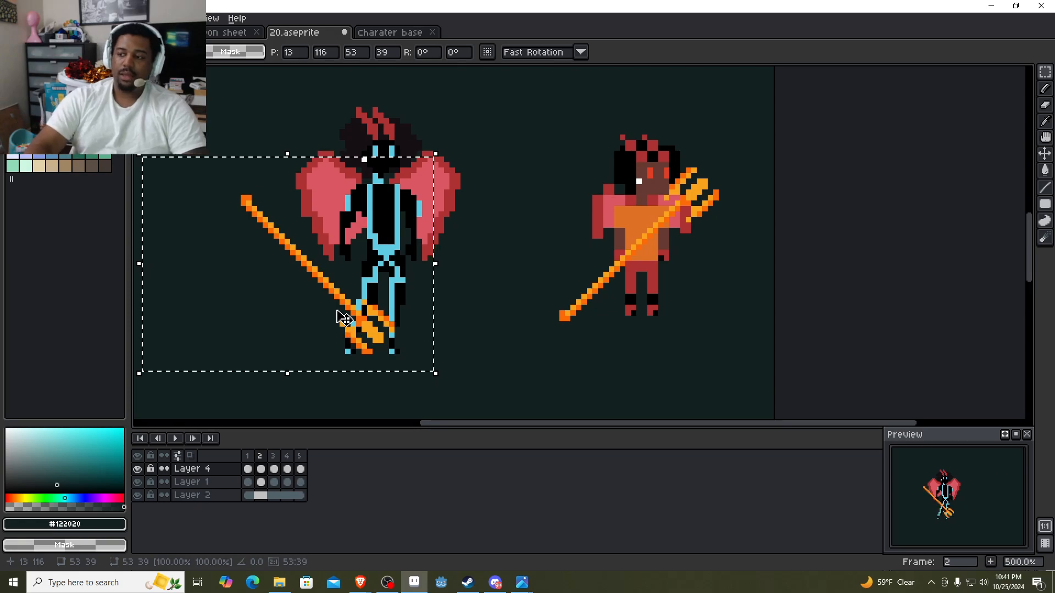
{"action": "key", "text": "Delete"}
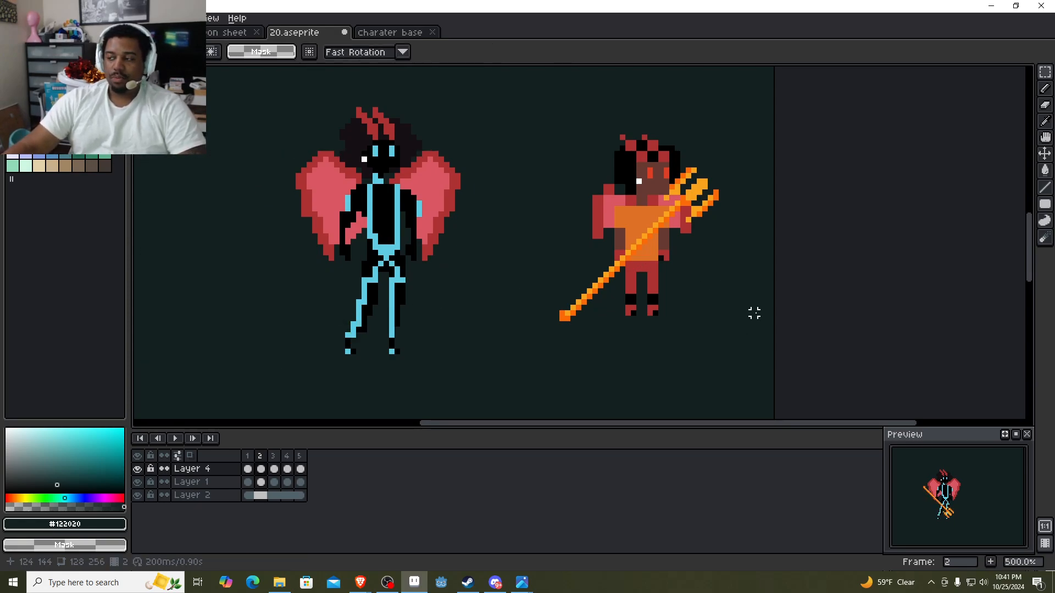
Undo the recent edits back to before the trident was added to the small character.
{"action": "key", "text": "ctrl+z"}
{"action": "key", "text": "ctrl+z"}
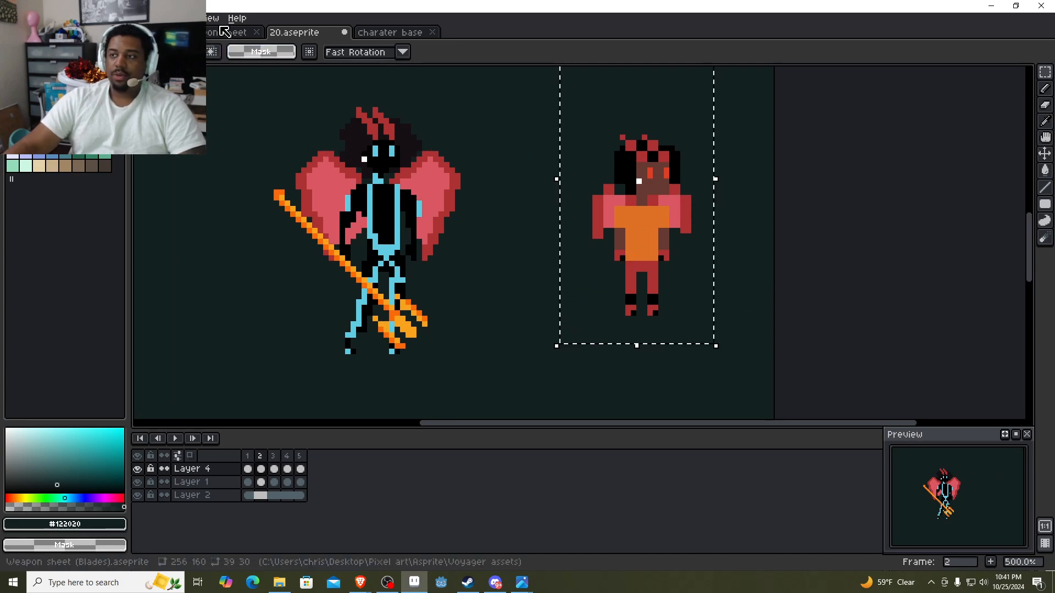
Copy the black-and-white sword from the weapon sheet using a 41 by 32 pixel selection.
{"action": "left_click", "coordinate": [230, 32]}
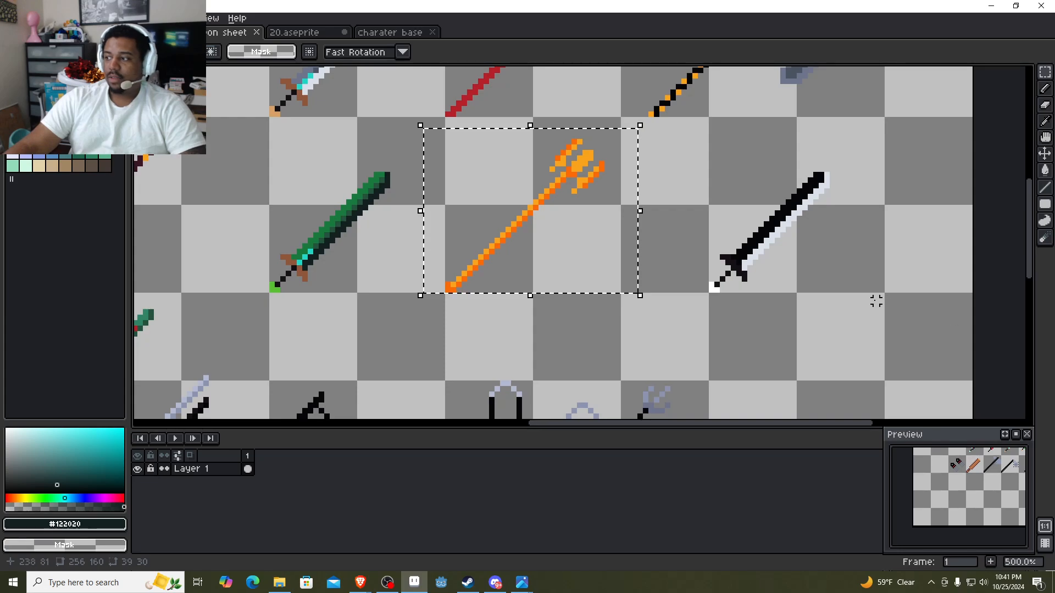
{"action": "left_click", "coordinate": [316, 34]}
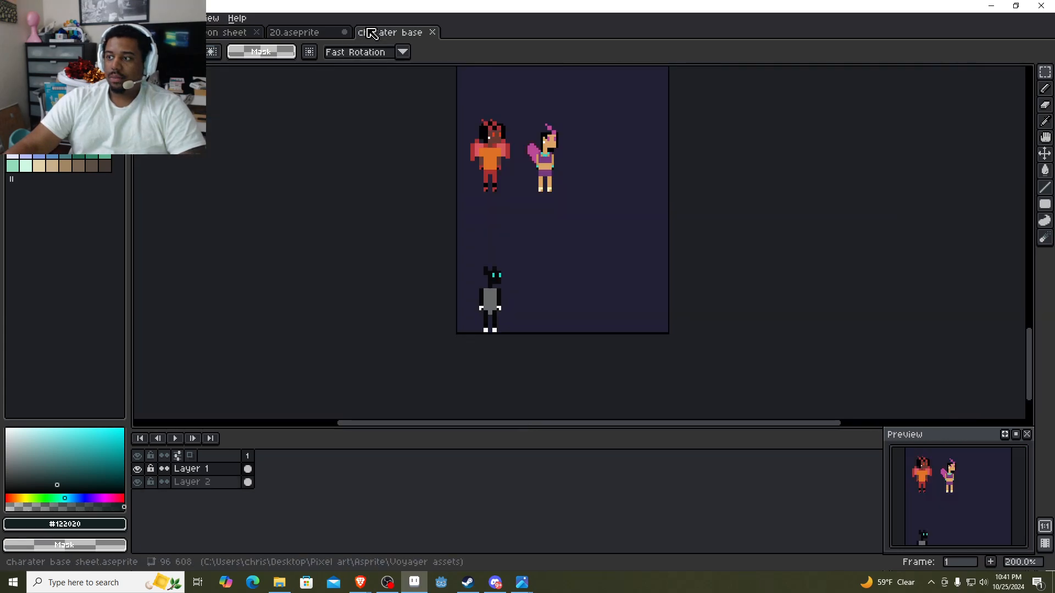
{"action": "left_click", "coordinate": [220, 34]}
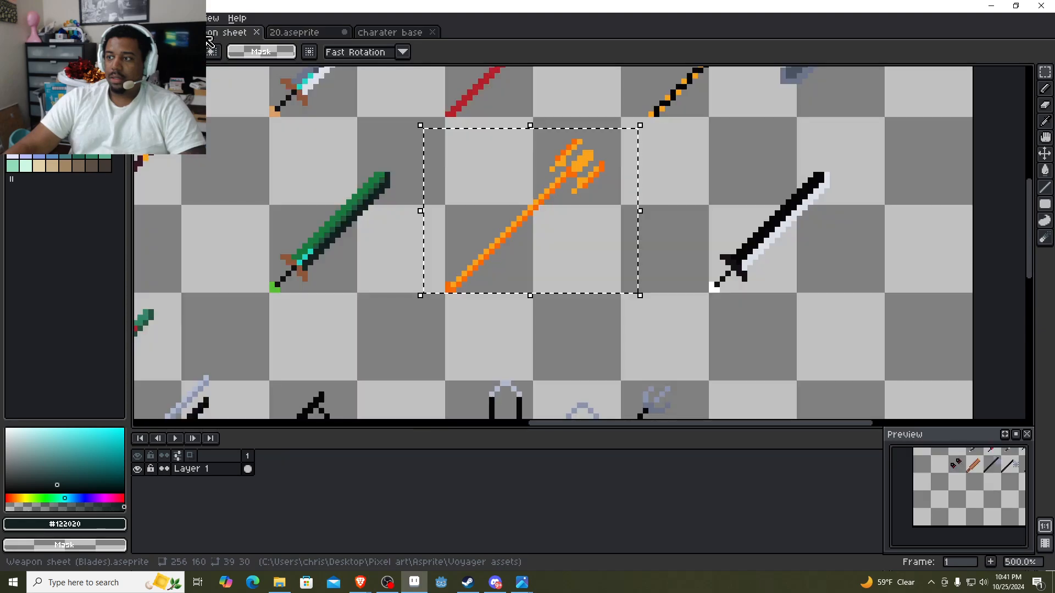
{"action": "left_click_drag", "start_coordinate": [896, 322], "coordinate": [668, 143]}
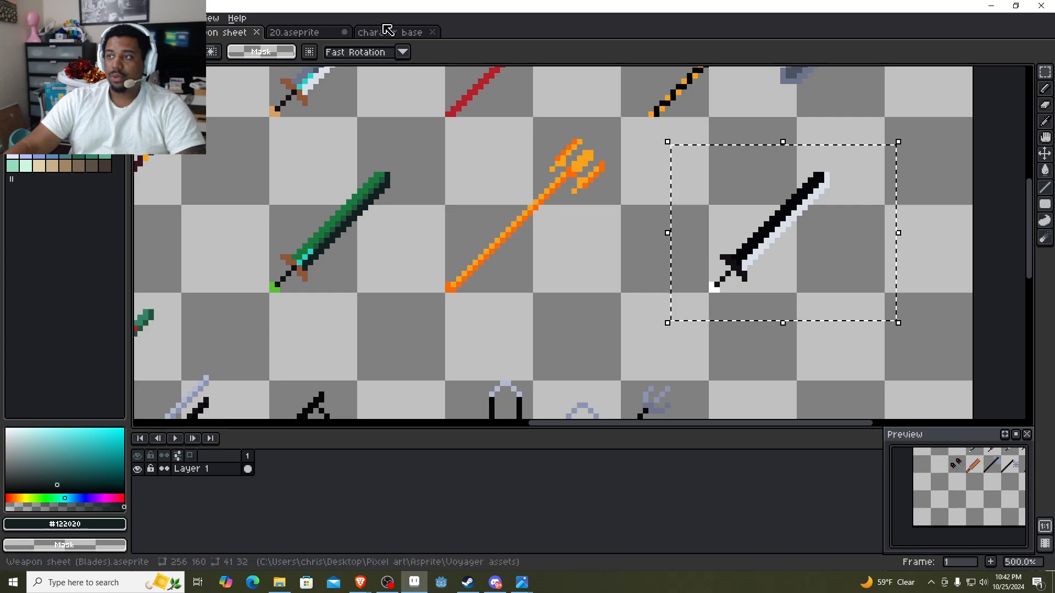
Delete the trident from the large winged character in 20.aseprite.
{"action": "left_click", "coordinate": [307, 32]}
{"action": "left_click_drag", "start_coordinate": [464, 363], "coordinate": [178, 121]}
{"action": "key", "text": "Delete"}
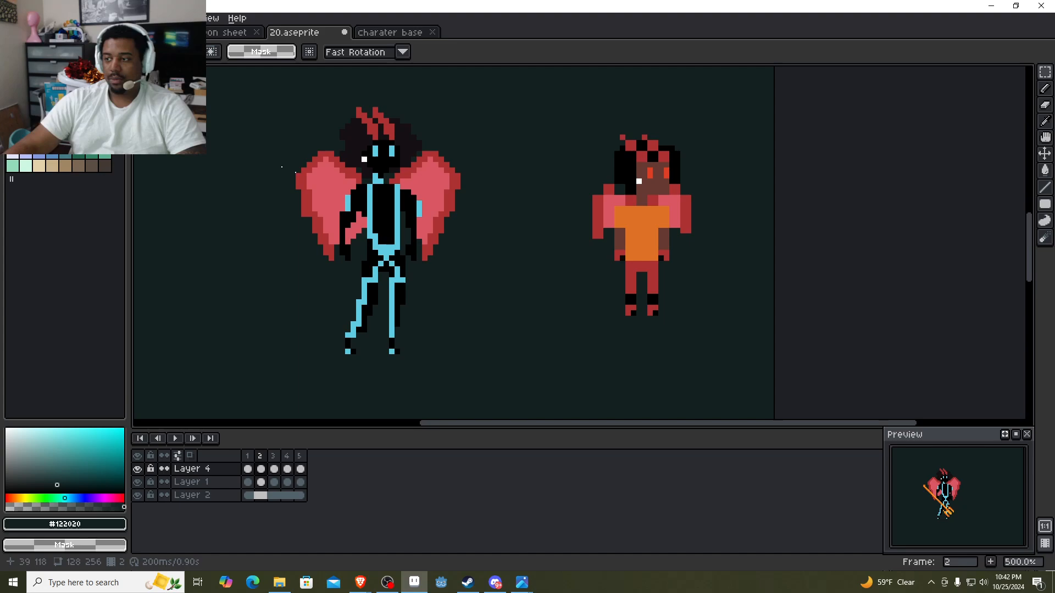
Paste the sword and place it across the large character's body at position 40, 110.
{"action": "key", "text": "ctrl+v"}
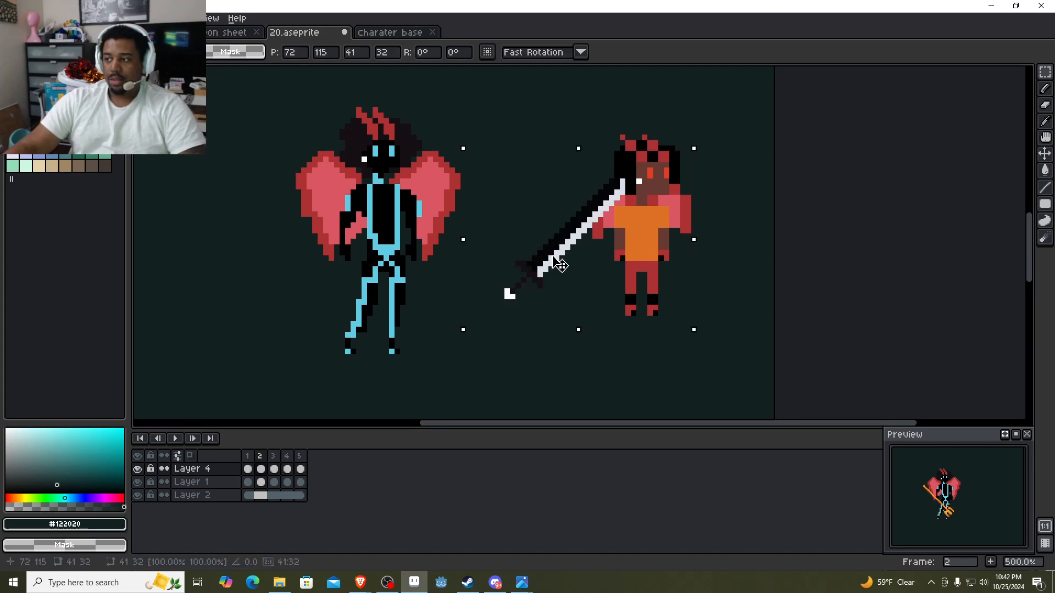
{"action": "left_click_drag", "start_coordinate": [509, 294], "coordinate": [387, 240]}
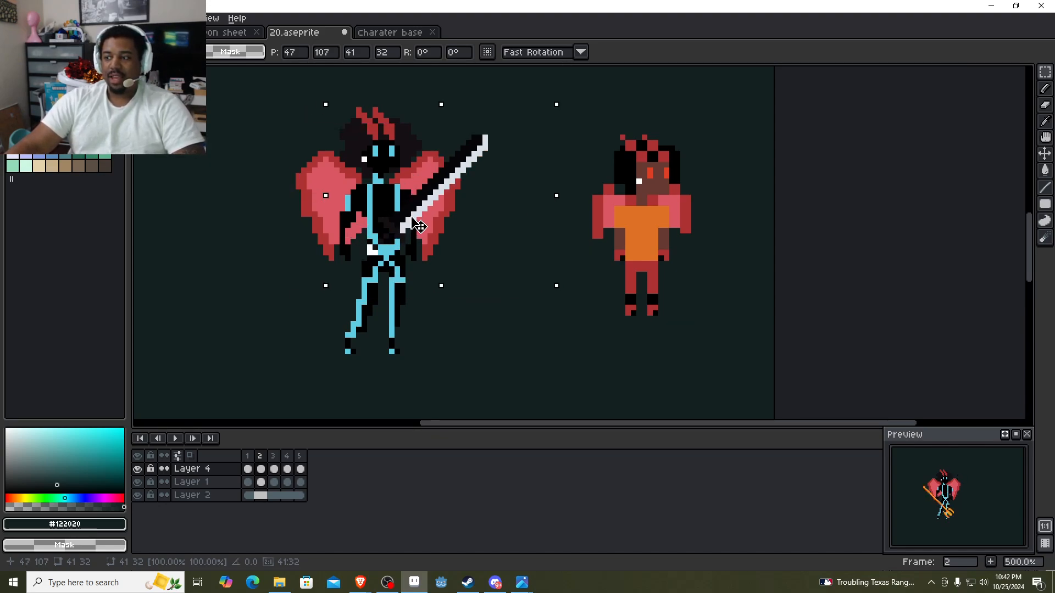
{"action": "left_click_drag", "start_coordinate": [379, 230], "coordinate": [385, 244]}
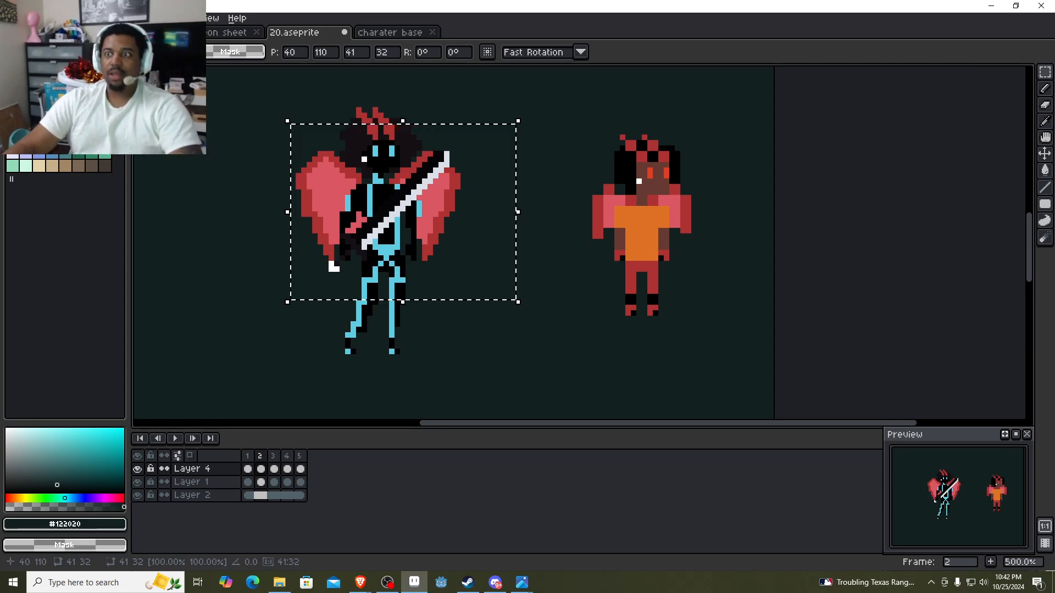
Rotate the sword 90° clockwise and place it pointing down by the large character's hand at position 38, 128.
{"action": "left_click", "coordinate": [35, 18]}
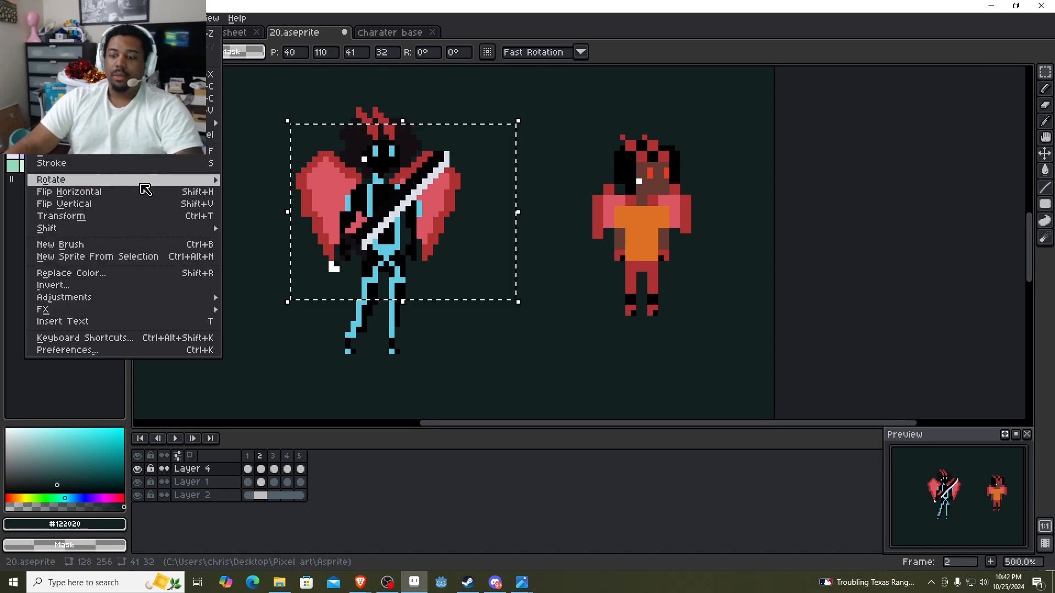
{"action": "mouse_move", "coordinate": [141, 181]}
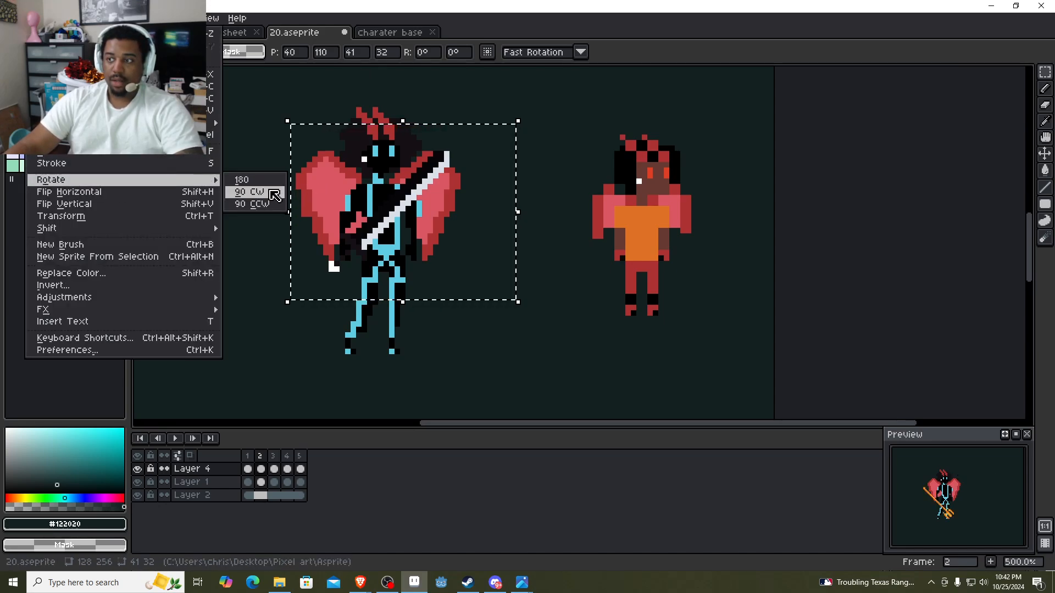
{"action": "left_click", "coordinate": [249, 192]}
{"action": "left_click_drag", "start_coordinate": [407, 208], "coordinate": [399, 305]}
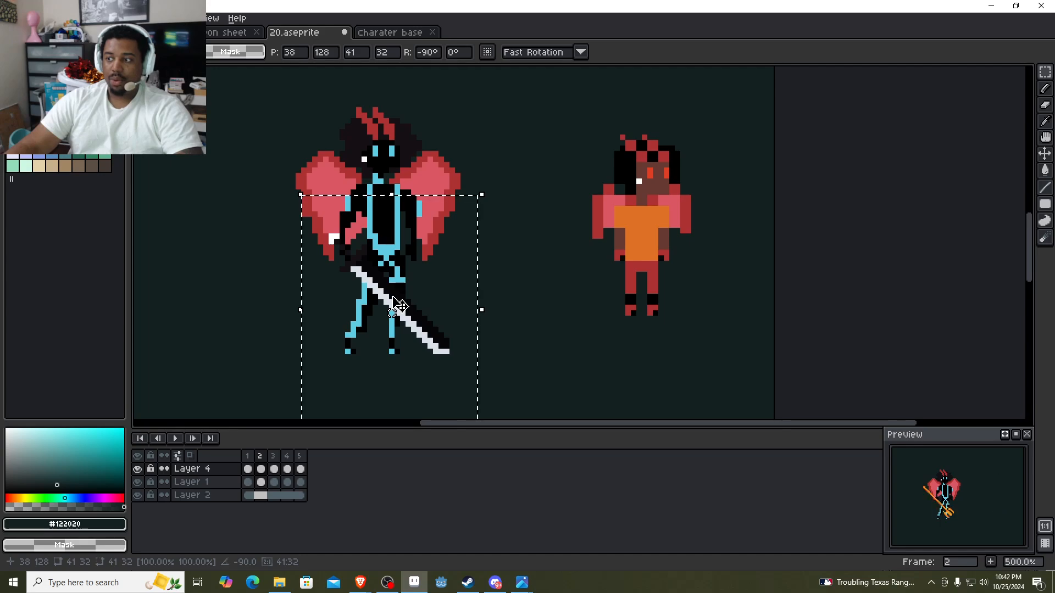
{"action": "left_click", "coordinate": [853, 280]}
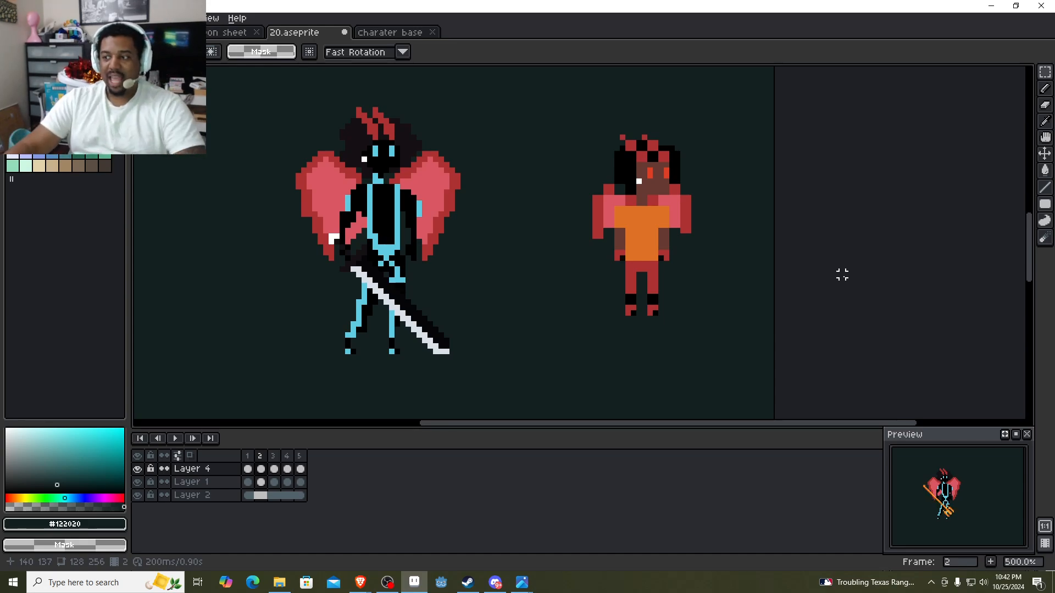
Undo the sword's placement on the large character and keep the trident area cleared.
{"action": "key", "text": "ctrl+z"}
{"action": "key", "text": "ctrl+z"}
{"action": "key", "text": "ctrl+z"}
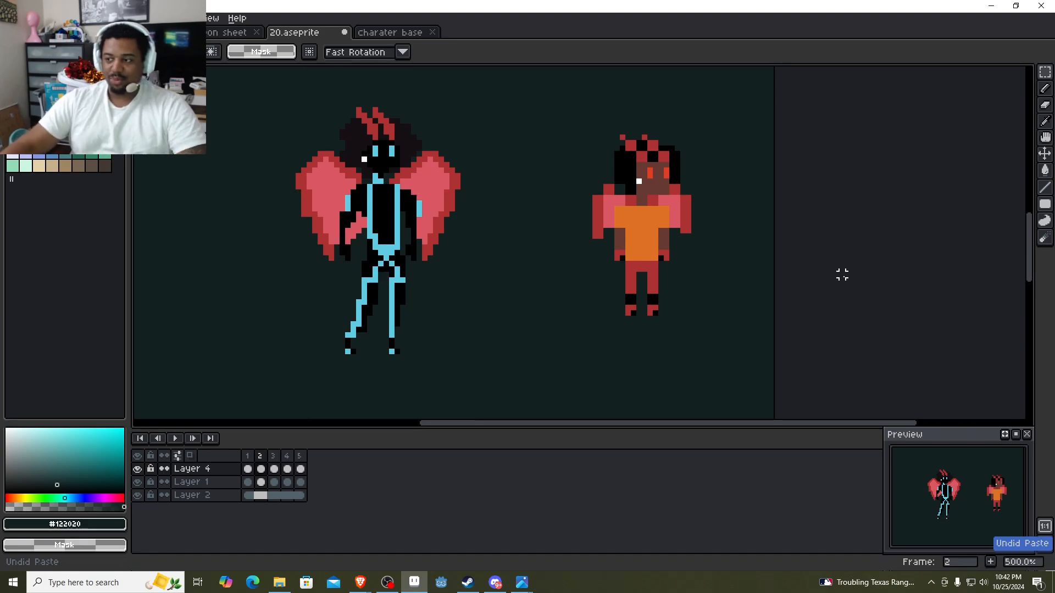
{"action": "key", "text": "Delete"}
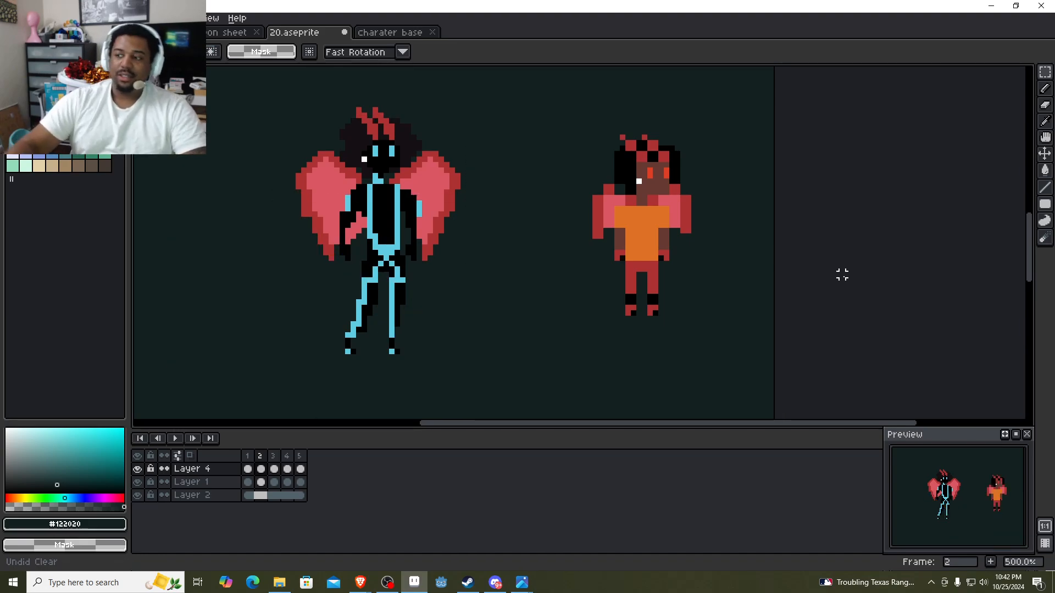
Paste the sword and place it over the small winged character at position 91, 110, keeping its area selected.
{"action": "key", "text": "ctrl+v"}
{"action": "left_click_drag", "start_coordinate": [538, 250], "coordinate": [644, 228]}
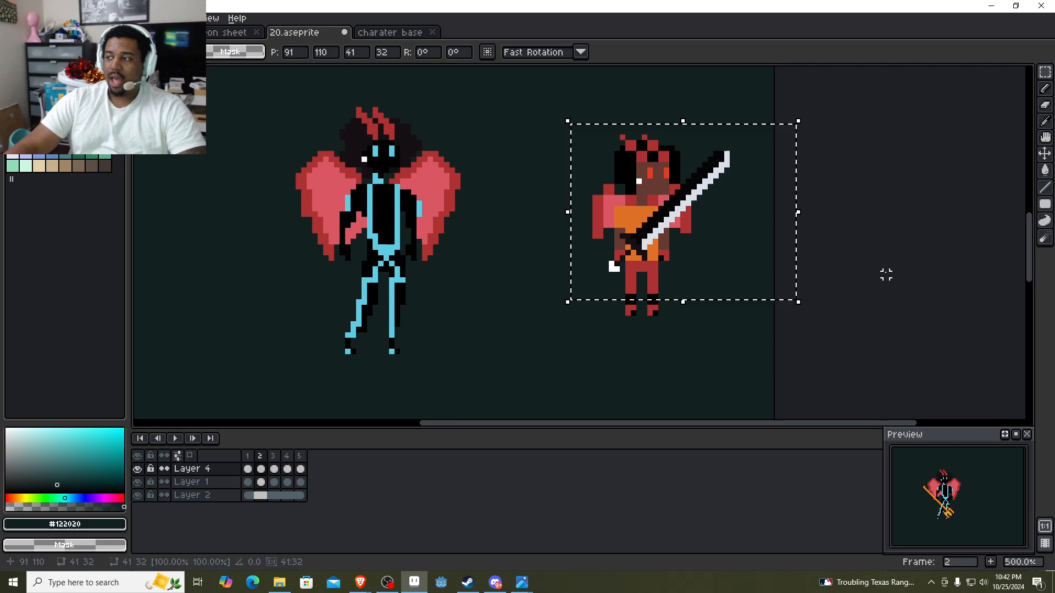
{"action": "left_click", "coordinate": [886, 275]}
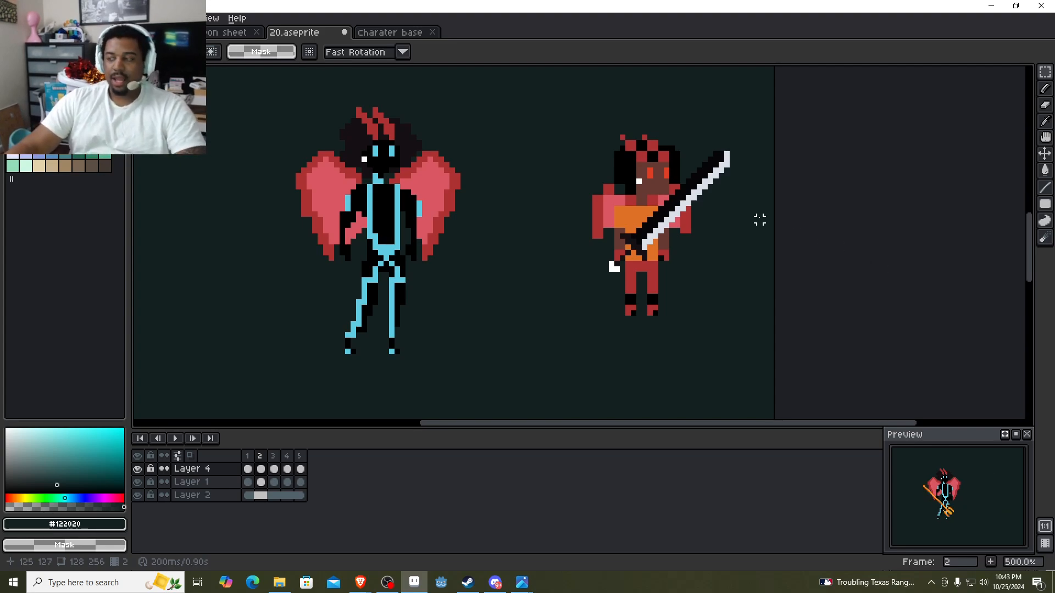
{"action": "key", "text": "ctrl+z"}
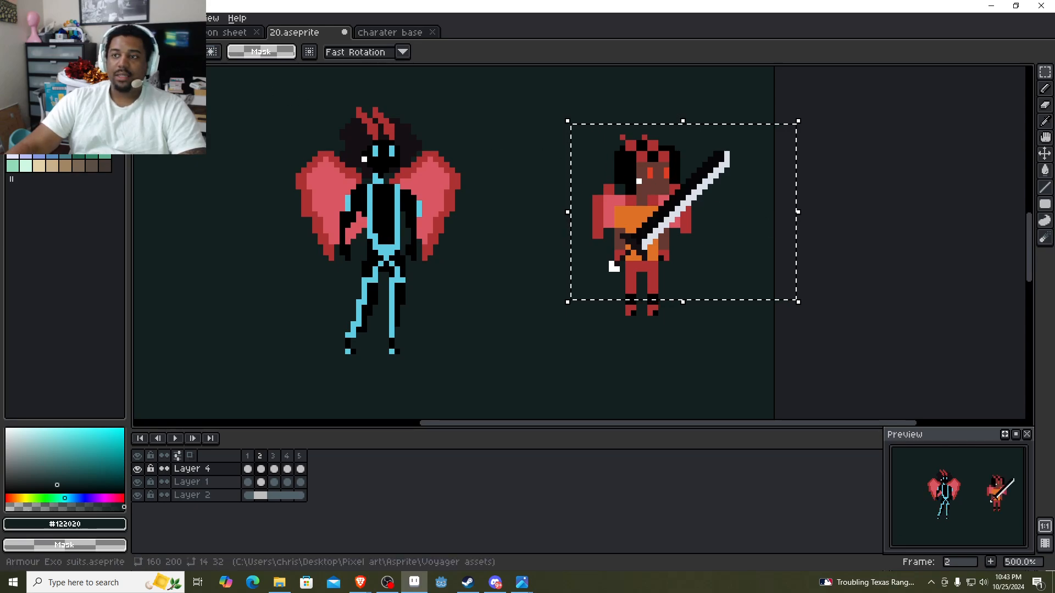
Try rotating the selected sword area 90° clockwise, and undo both the rotation and the sword paste.
{"action": "left_click", "coordinate": [41, 18]}
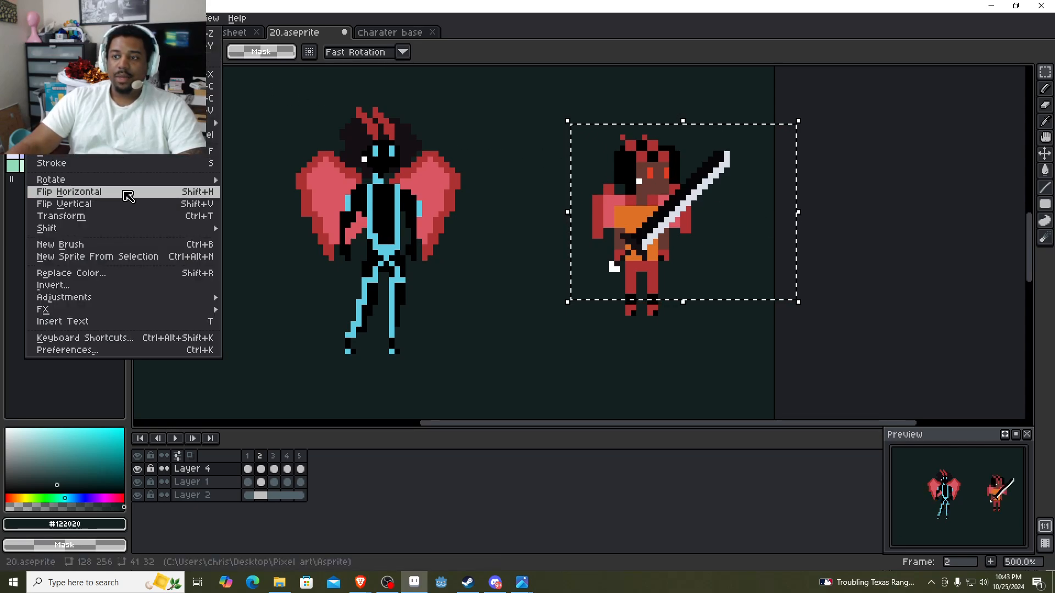
{"action": "mouse_move", "coordinate": [127, 180]}
{"action": "left_click", "coordinate": [242, 192]}
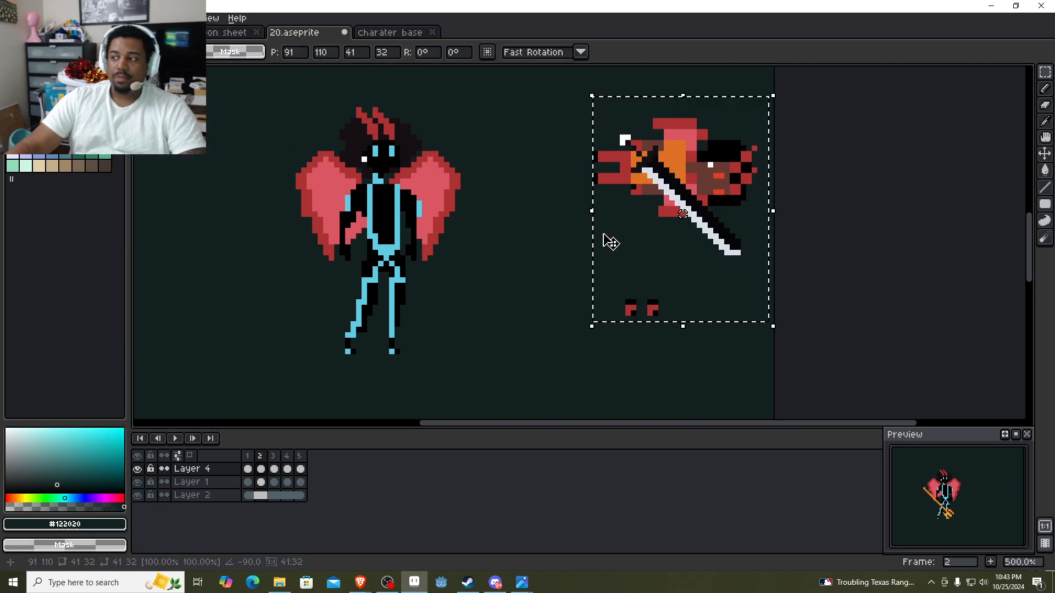
{"action": "key", "text": "ctrl+z"}
{"action": "key", "text": "ctrl+z"}
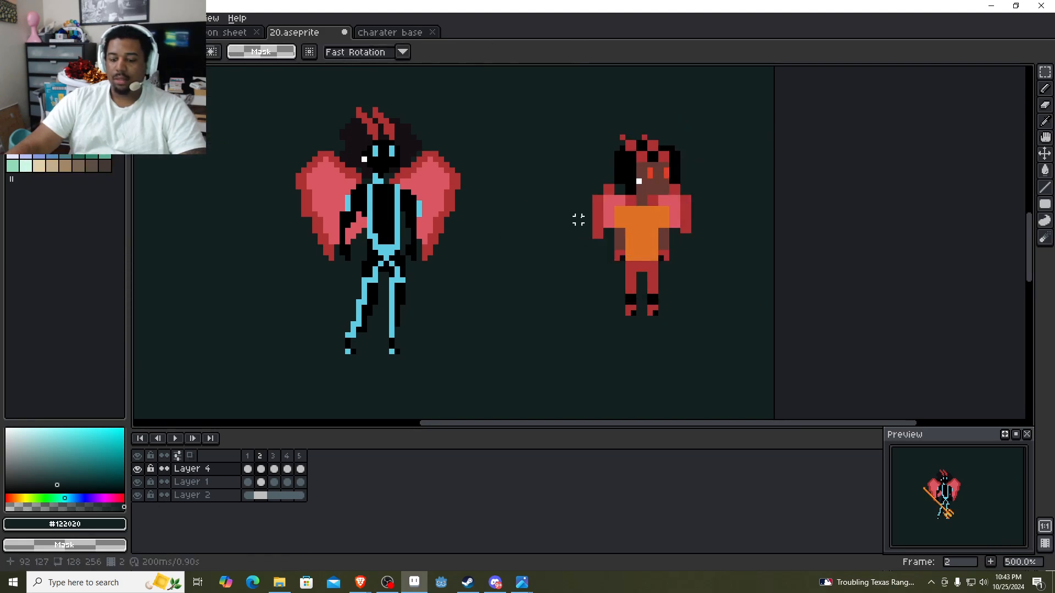
Paste the sword again, rotate it 90° clockwise and move it to the small character's hand at position 88, 130.
{"action": "key", "text": "ctrl+y"}
{"action": "key", "text": "alt+e"}
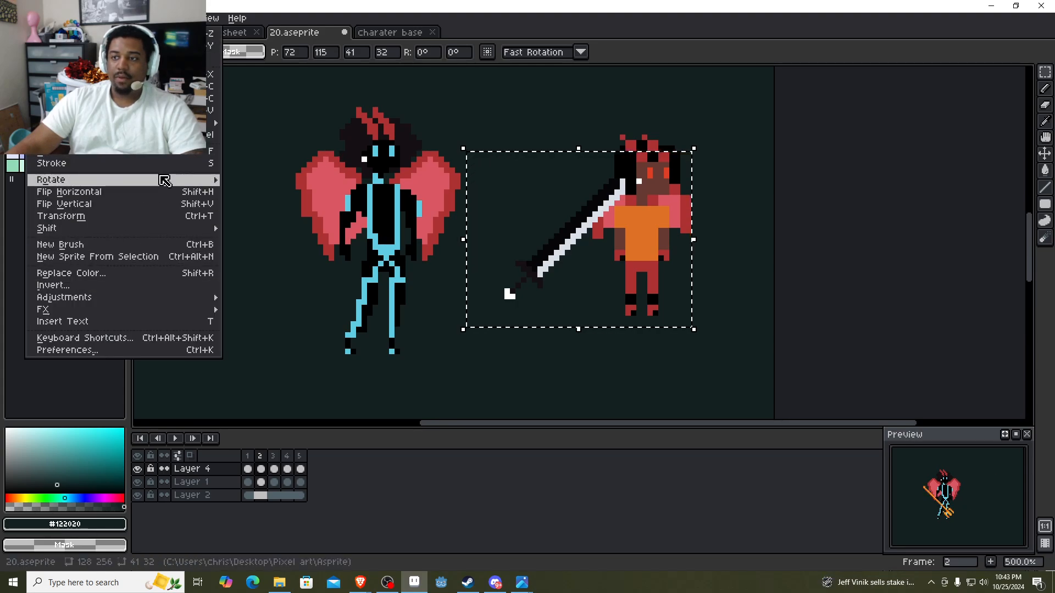
{"action": "mouse_move", "coordinate": [165, 181]}
{"action": "left_click", "coordinate": [250, 192]}
{"action": "left_click_drag", "start_coordinate": [579, 235], "coordinate": [668, 319]}
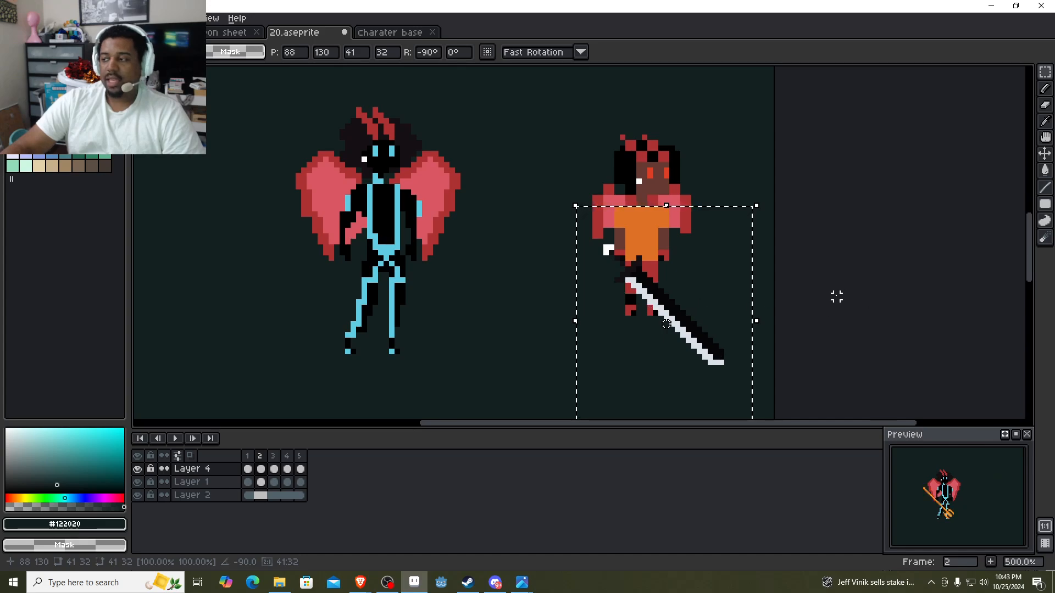
Delete the rotated sword from the small winged character.
{"action": "scroll", "coordinate": [838, 296], "scroll_direction": "down", "scroll_amount": 1}
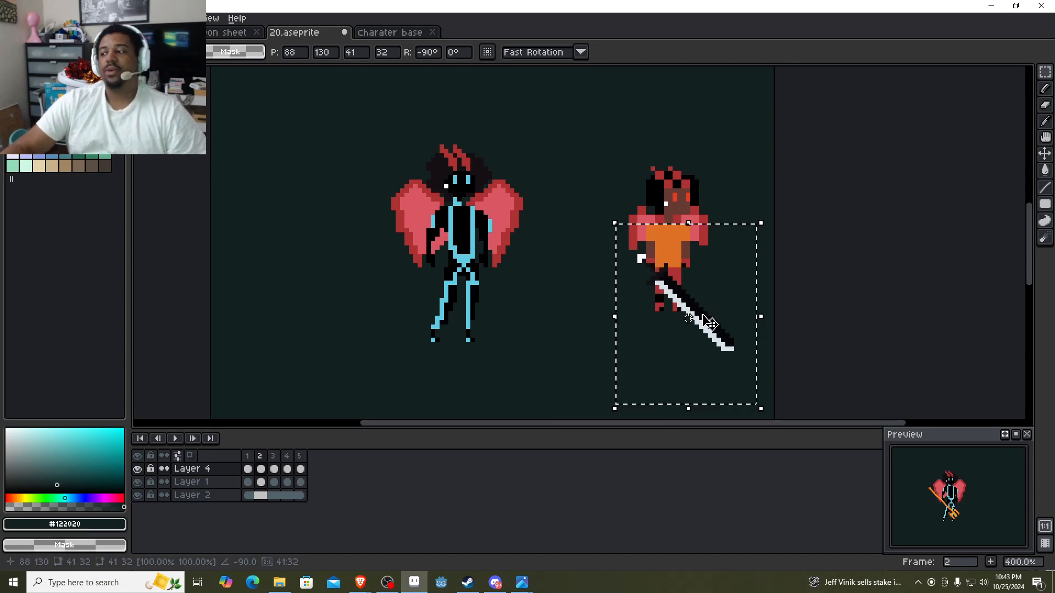
{"action": "mouse_move", "coordinate": [723, 358]}
{"action": "left_mouse_down"}
{"action": "mouse_move", "coordinate": [744, 351]}
{"action": "mouse_move", "coordinate": [714, 349]}
{"action": "left_mouse_up"}
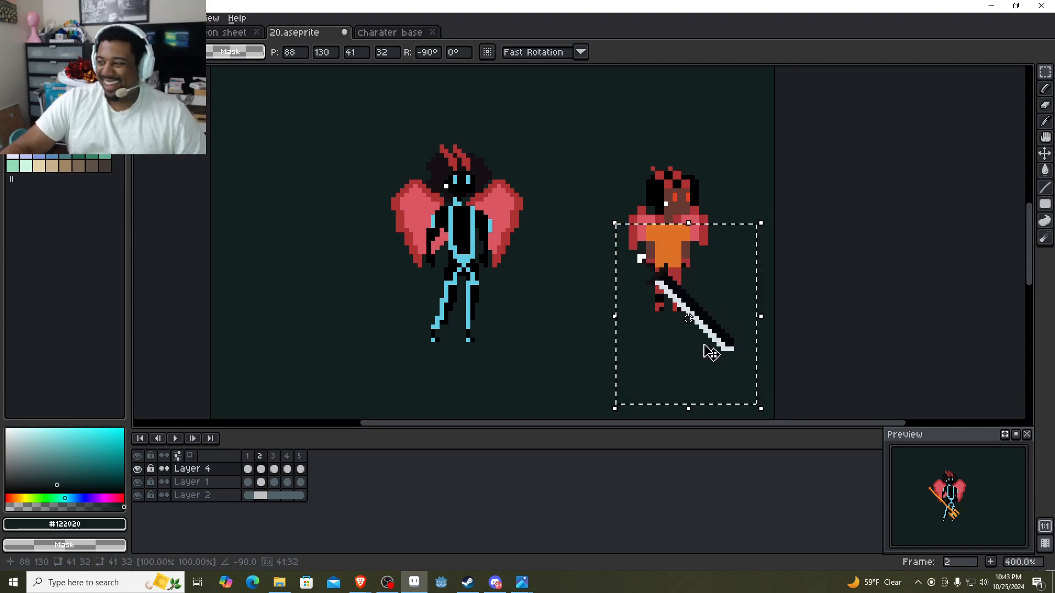
{"action": "key", "text": "Delete"}
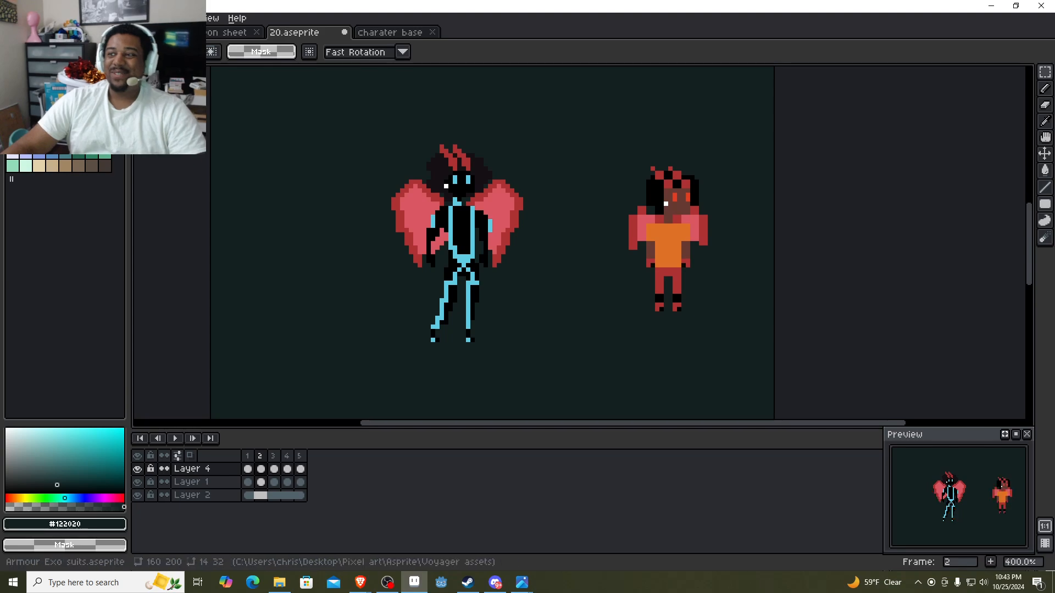
Open the Weapon sheet (Guns) sprite and copy a 38 × 13 selection around the black shotgun.
{"action": "left_click", "coordinate": [12, 18]}
{"action": "left_click", "coordinate": [23, 44]}
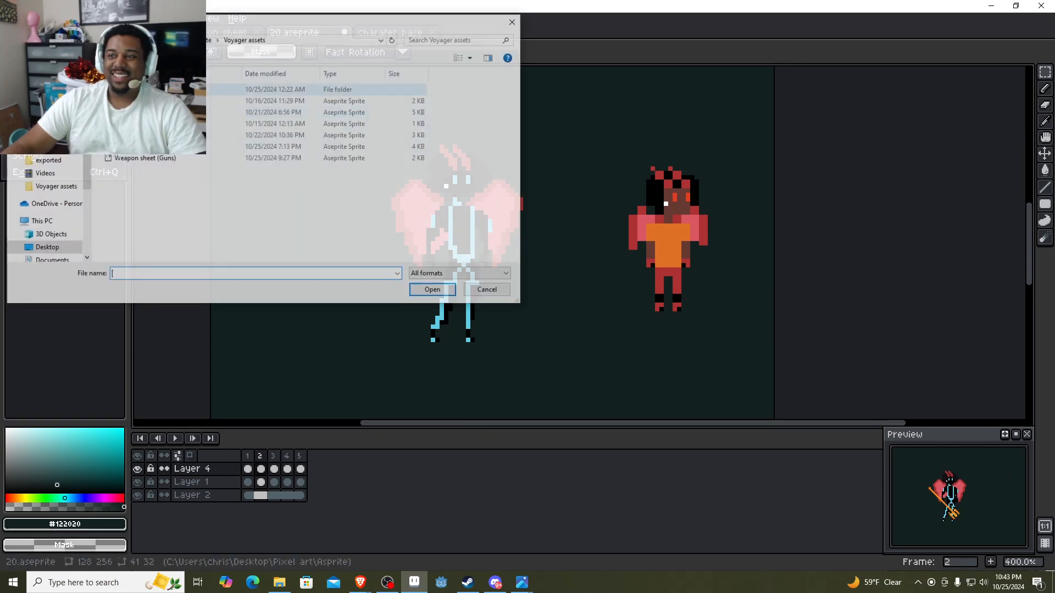
{"action": "double_click", "coordinate": [159, 158]}
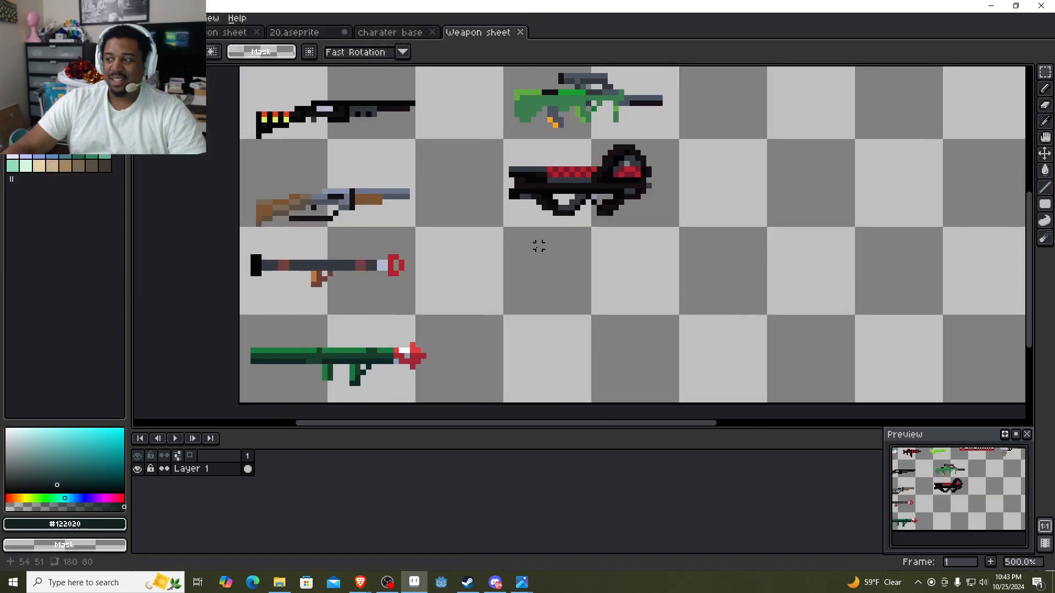
{"action": "left_click_drag", "start_coordinate": [692, 151], "coordinate": [615, 213]}
{"action": "left_click_drag", "start_coordinate": [371, 211], "coordinate": [167, 141]}
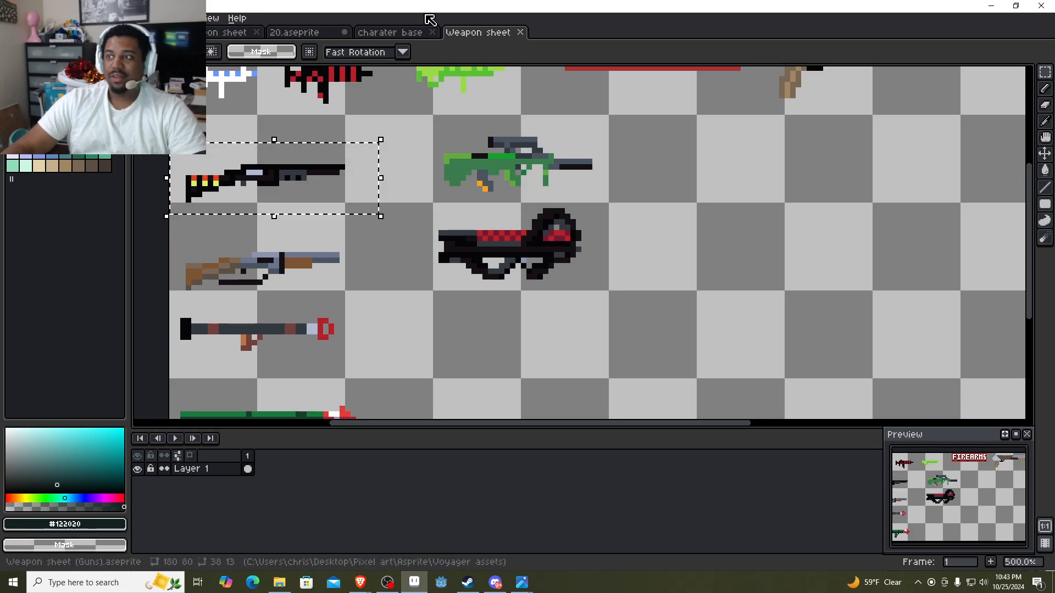
Paste the shotgun into 20.aseprite on the small character at position 92, 124, and place a copy on the large one at 40, 124.
{"action": "left_click", "coordinate": [390, 32]}
{"action": "left_click", "coordinate": [290, 33]}
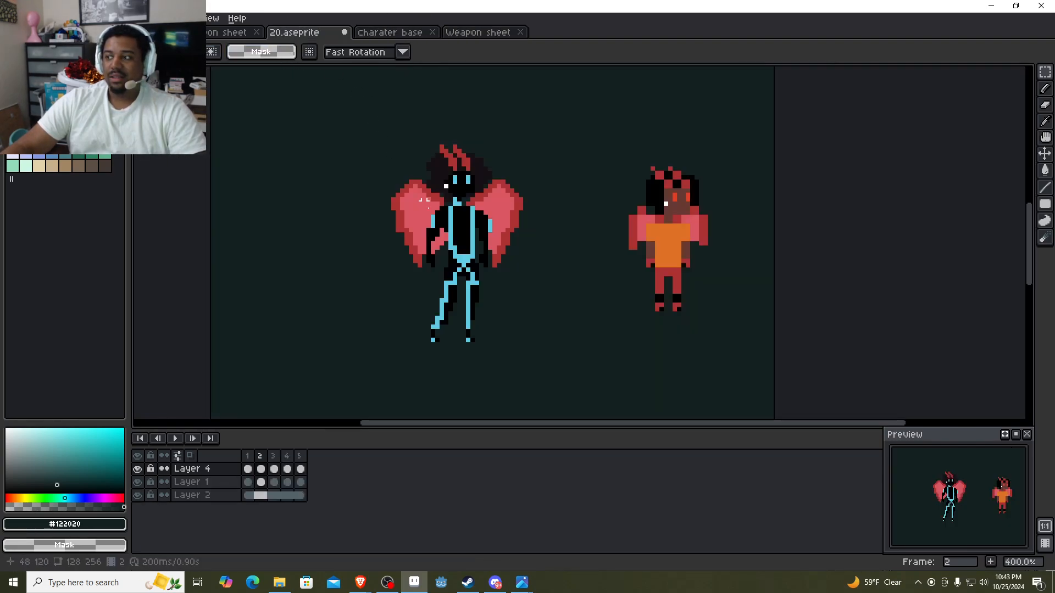
{"action": "key", "text": "ctrl+v"}
{"action": "left_click_drag", "start_coordinate": [322, 247], "coordinate": [697, 254]}
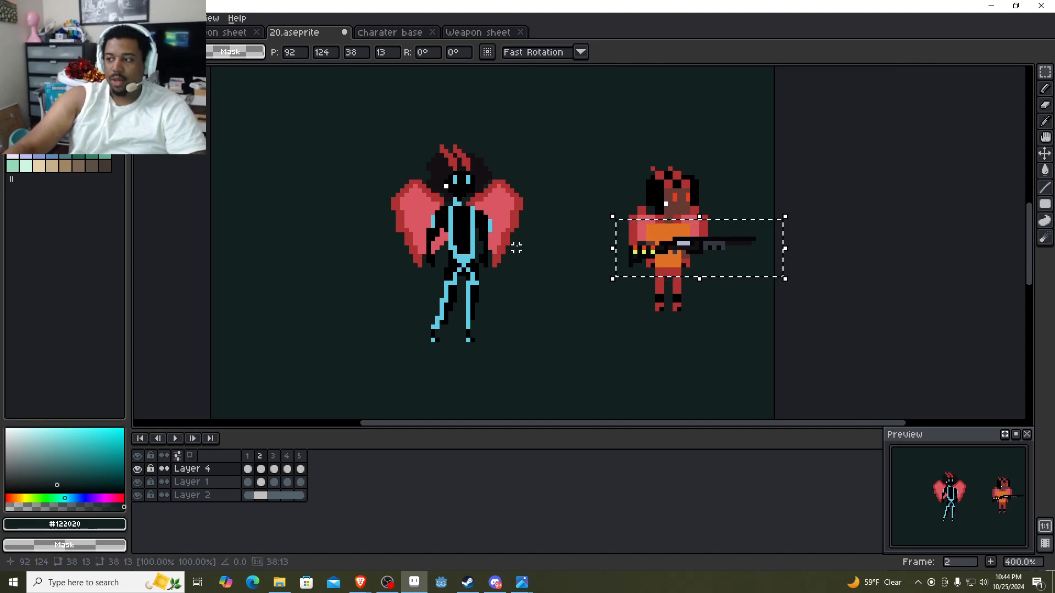
{"action": "left_click_drag", "start_coordinate": [690, 263], "coordinate": [472, 254]}
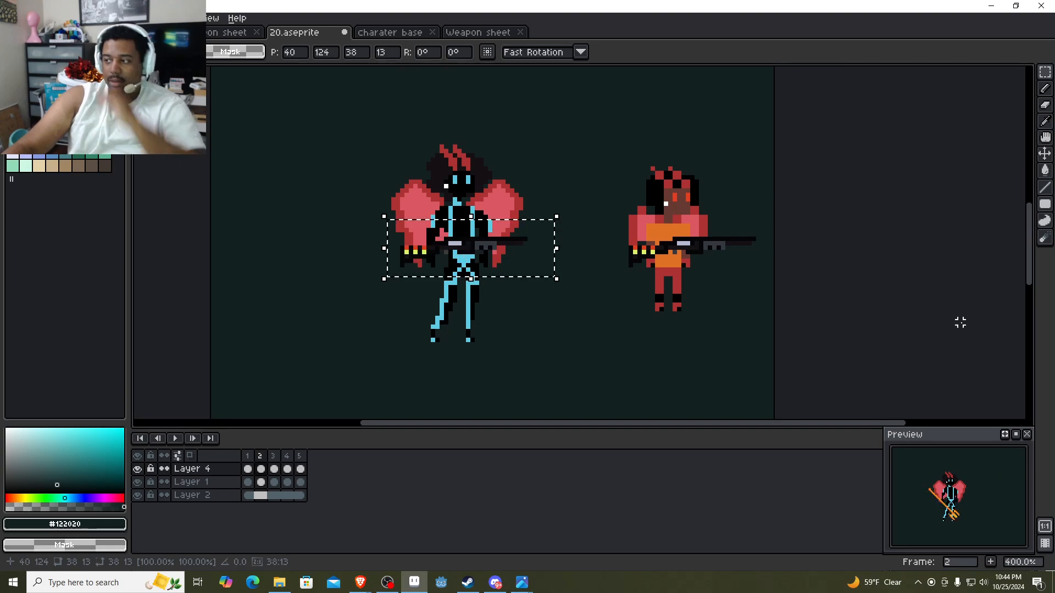
{"action": "left_click", "coordinate": [960, 323]}
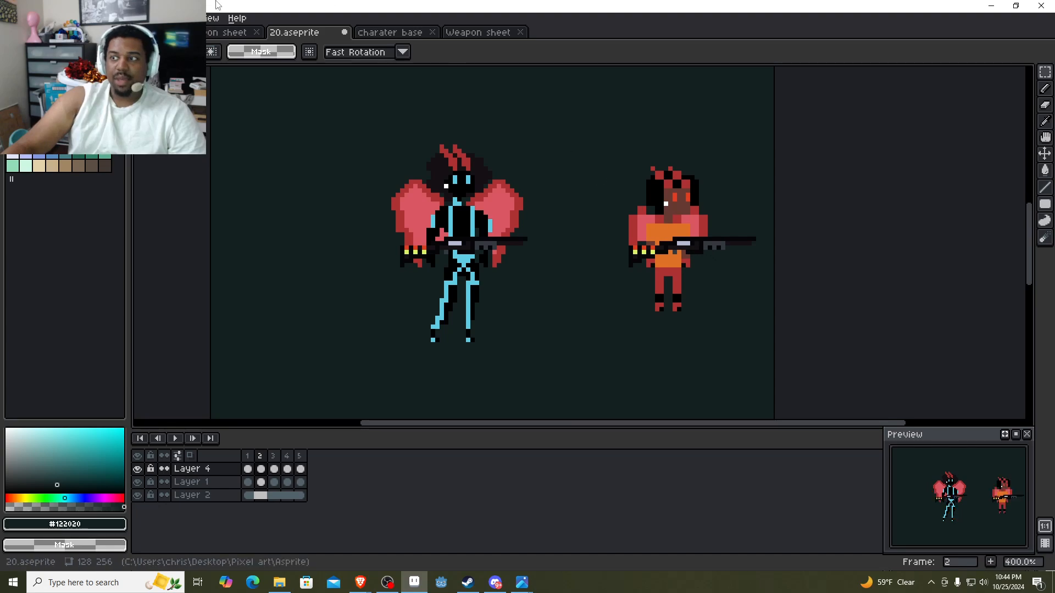
Move the Weapon sheet document ahead of charater base and copy a 31 × 13 selection around the green scoped rifle.
{"action": "left_click_drag", "start_coordinate": [474, 35], "coordinate": [398, 45]}
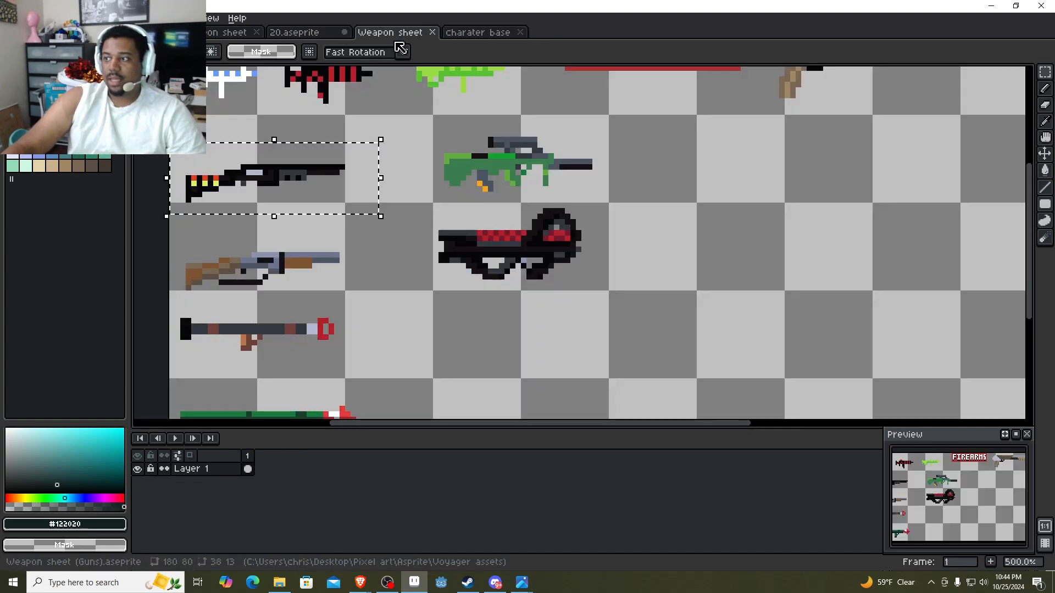
{"action": "scroll", "coordinate": [444, 215], "scroll_direction": "down", "scroll_amount": 1}
{"action": "left_click_drag", "start_coordinate": [457, 207], "coordinate": [479, 269]}
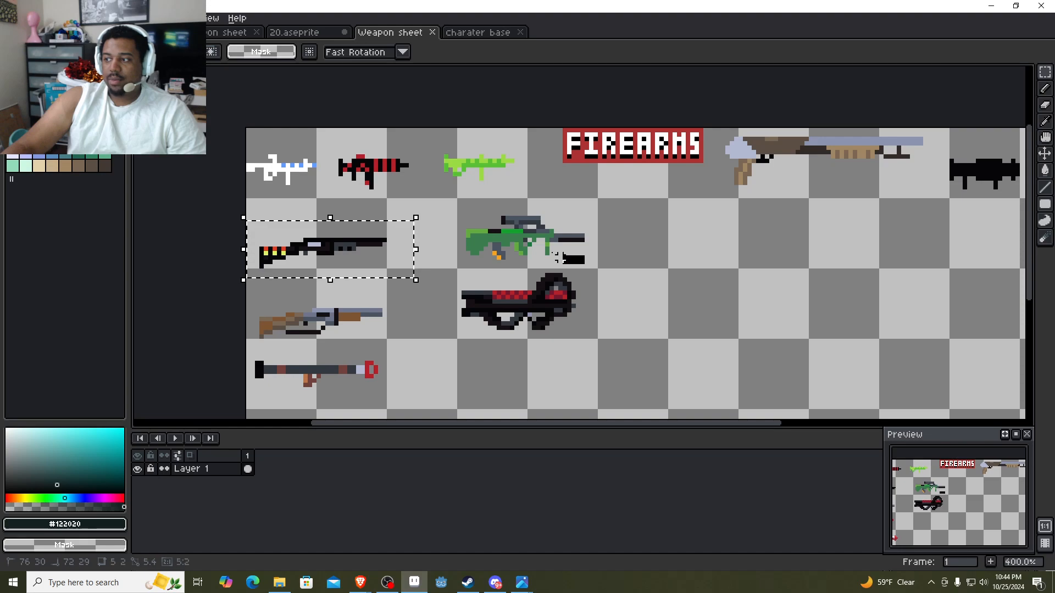
{"action": "mouse_move", "coordinate": [584, 264]}
{"action": "left_mouse_down"}
{"action": "mouse_move", "coordinate": [412, 203]}
{"action": "mouse_move", "coordinate": [446, 222]}
{"action": "mouse_move", "coordinate": [445, 205]}
{"action": "left_mouse_up"}
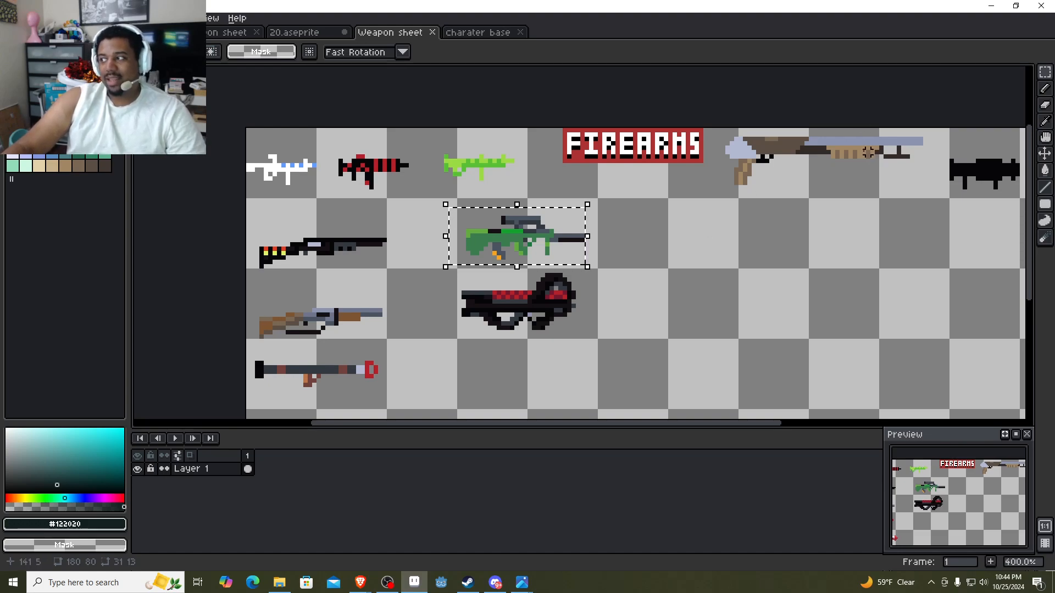
{"action": "left_click_drag", "start_coordinate": [854, 152], "coordinate": [784, 147]}
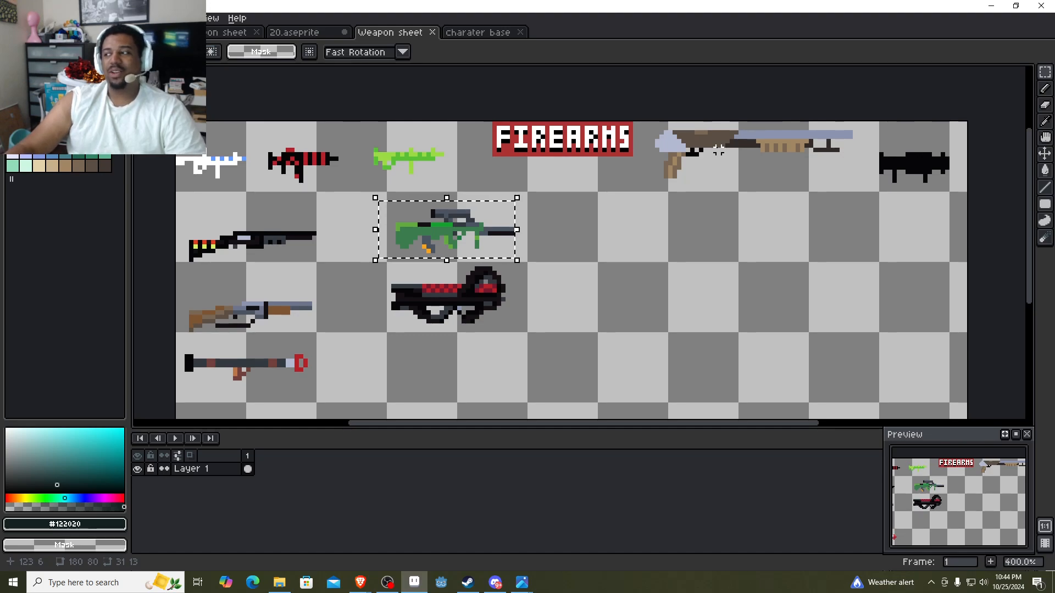
{"action": "left_click_drag", "start_coordinate": [464, 233], "coordinate": [546, 254]}
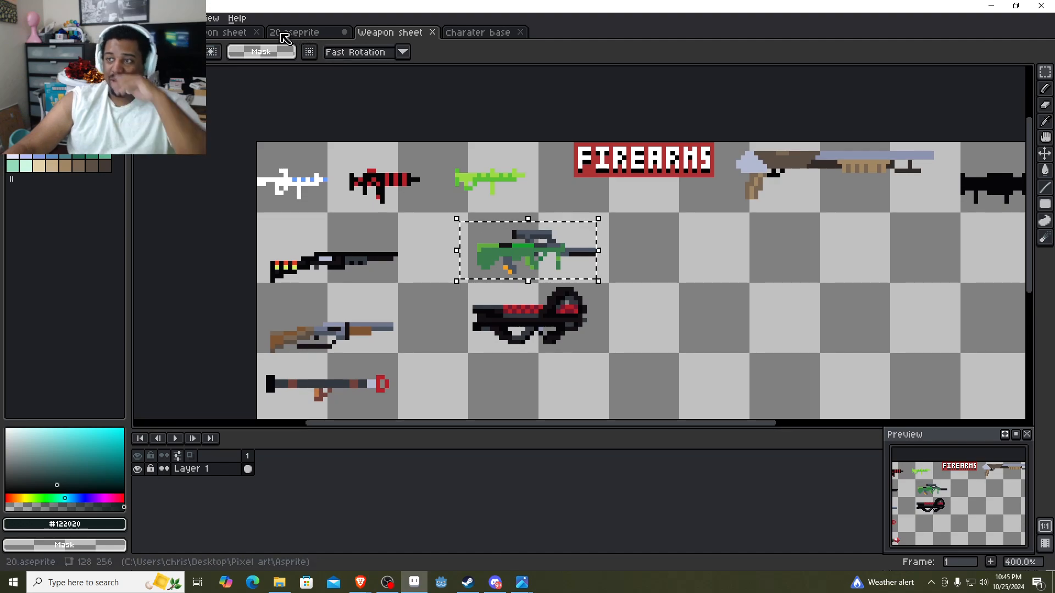
Return to 20.aseprite and undo the shotgun placements on both characters.
{"action": "left_click", "coordinate": [282, 34]}
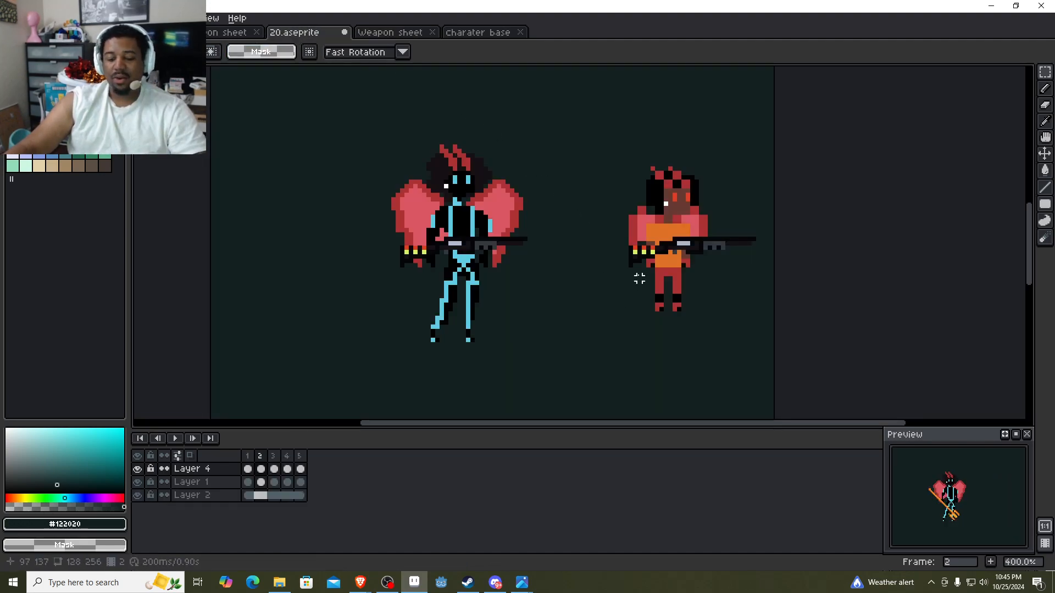
{"action": "key", "text": "ctrl+z"}
{"action": "key", "text": "ctrl+z"}
{"action": "key", "text": "ctrl+z"}
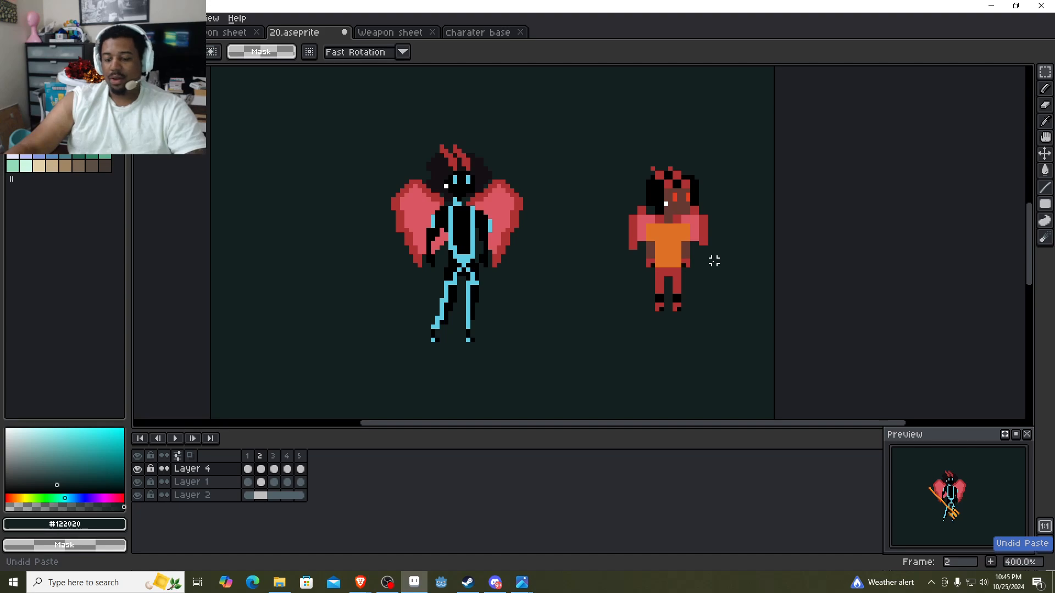
Paste the green rifle on the small character at position 87, 122 and another on the large character at 39, 123.
{"action": "key", "text": "ctrl+v"}
{"action": "left_click_drag", "start_coordinate": [529, 256], "coordinate": [681, 260]}
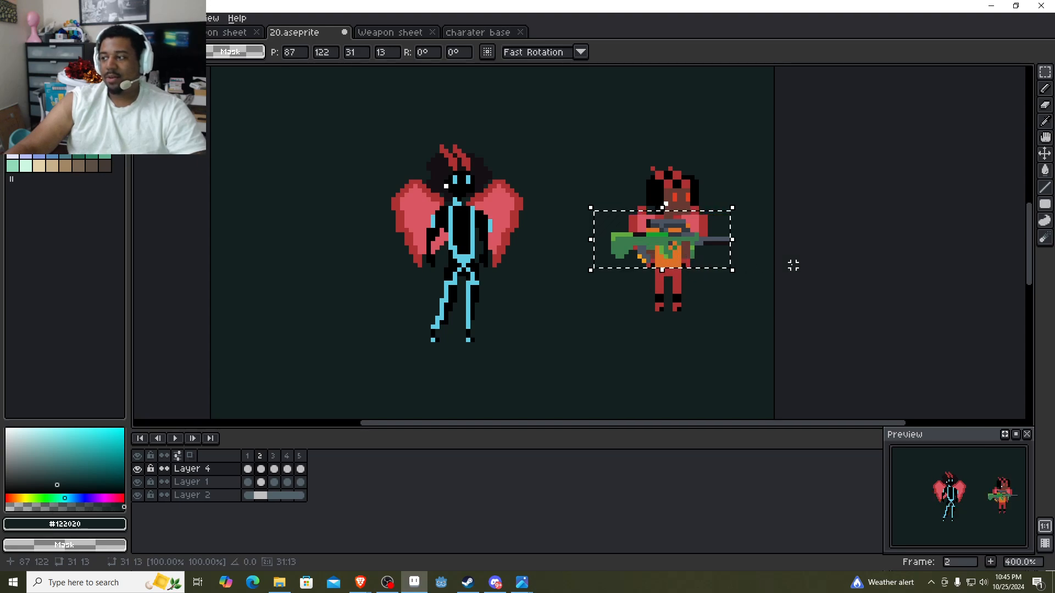
{"action": "key", "text": "ctrl+v"}
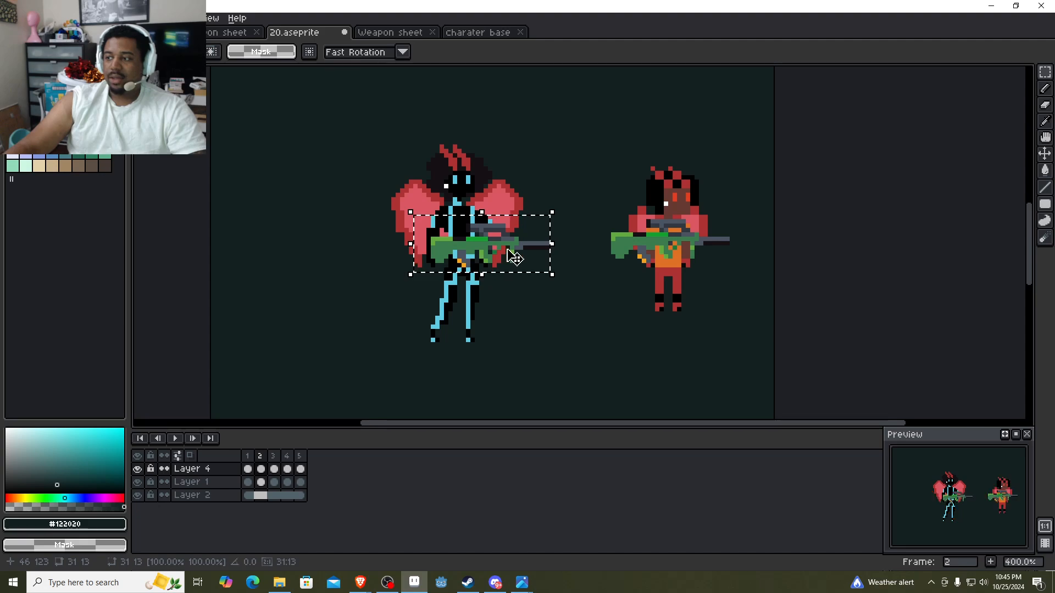
{"action": "left_click_drag", "start_coordinate": [514, 257], "coordinate": [482, 257]}
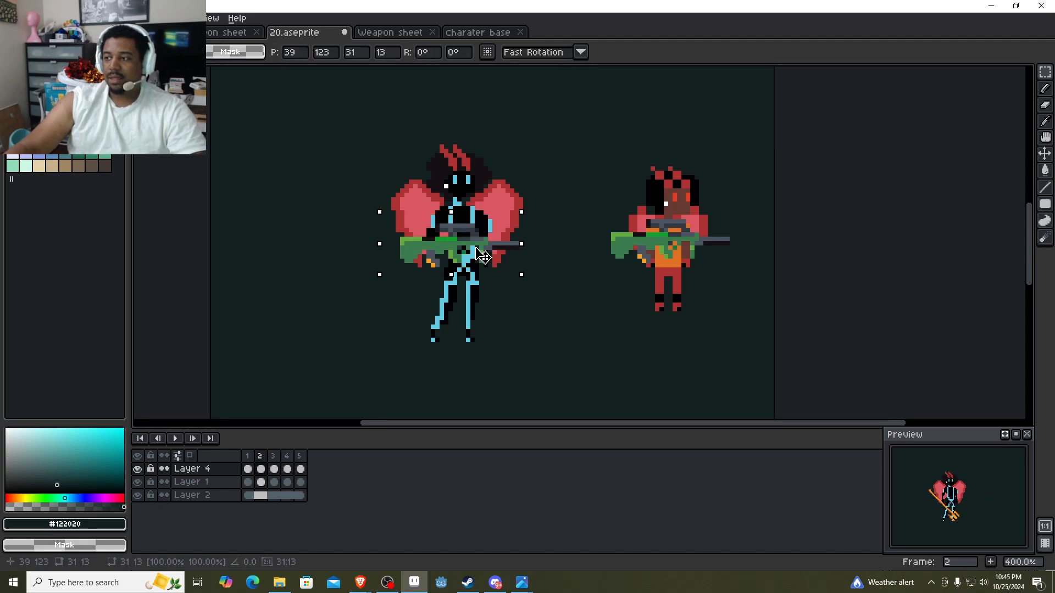
{"action": "left_click", "coordinate": [879, 275]}
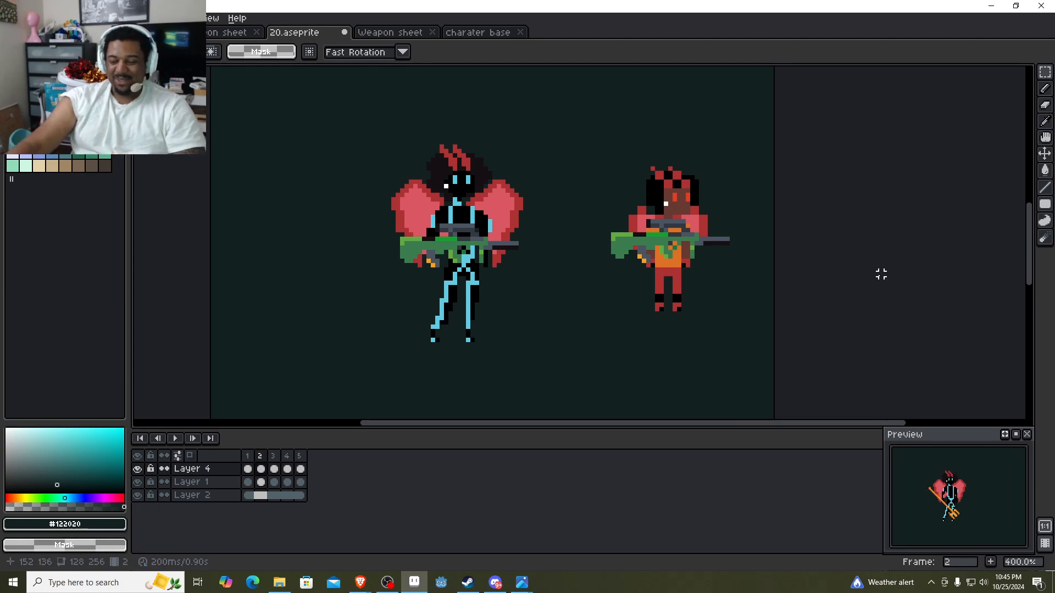
Undo the large character's rifle and paste it again at position 39, 122.
{"action": "key", "text": "ctrl+z"}
{"action": "key", "text": "ctrl+z"}
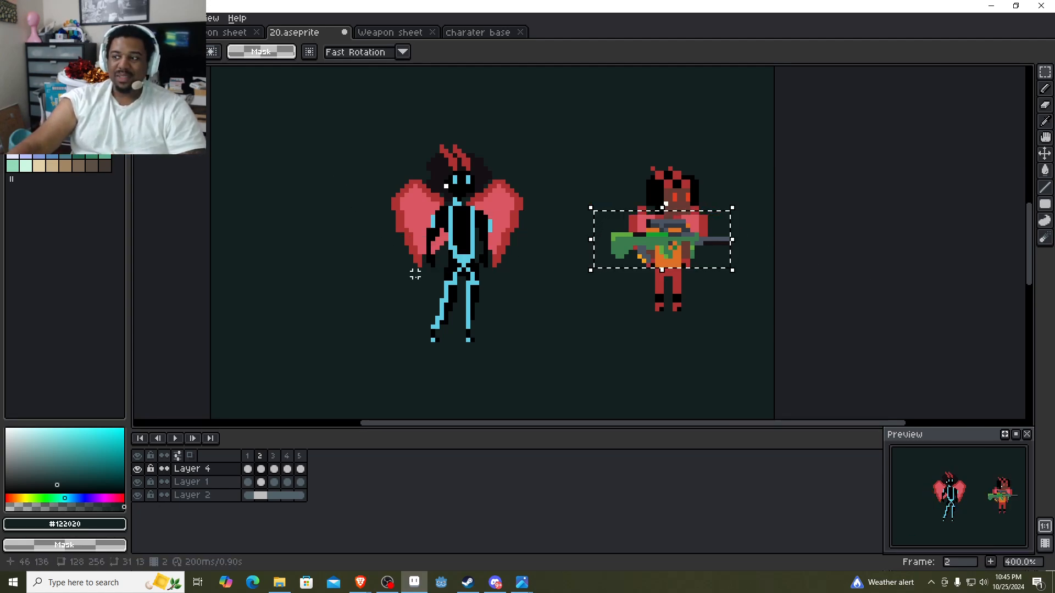
{"action": "key", "text": "ctrl+v"}
{"action": "left_click_drag", "start_coordinate": [506, 251], "coordinate": [481, 254]}
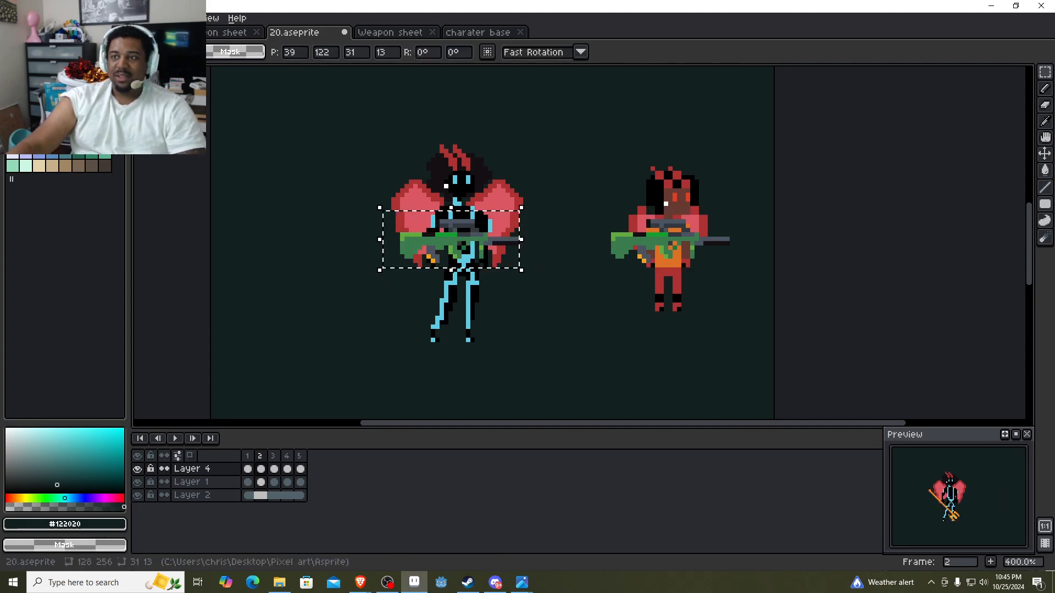
Rotate the large character's rifle 90° clockwise and move it beside the body at position 36, 128.
{"action": "left_click", "coordinate": [37, 19]}
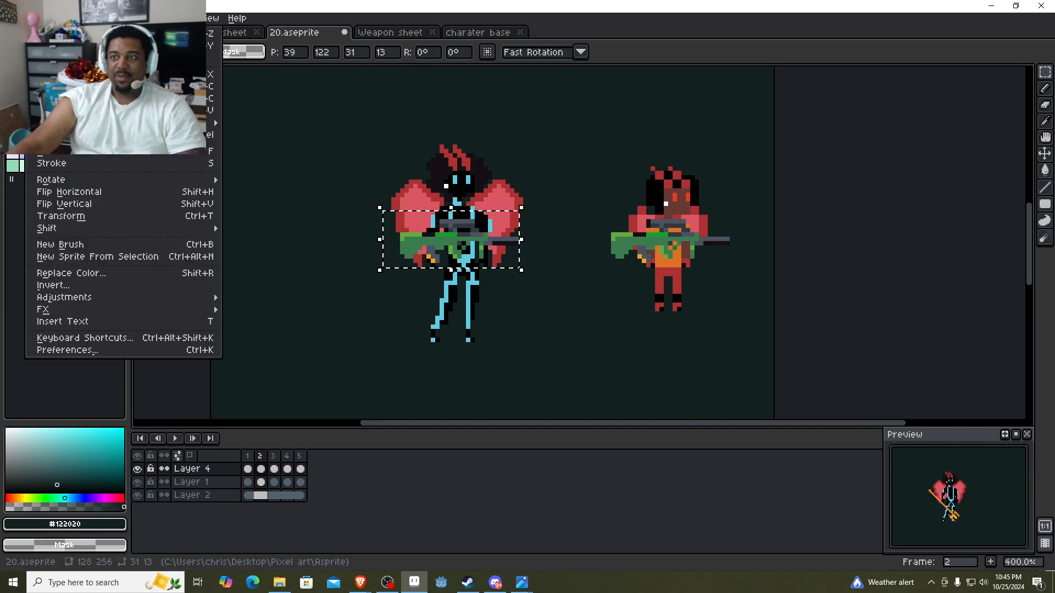
{"action": "mouse_move", "coordinate": [146, 180]}
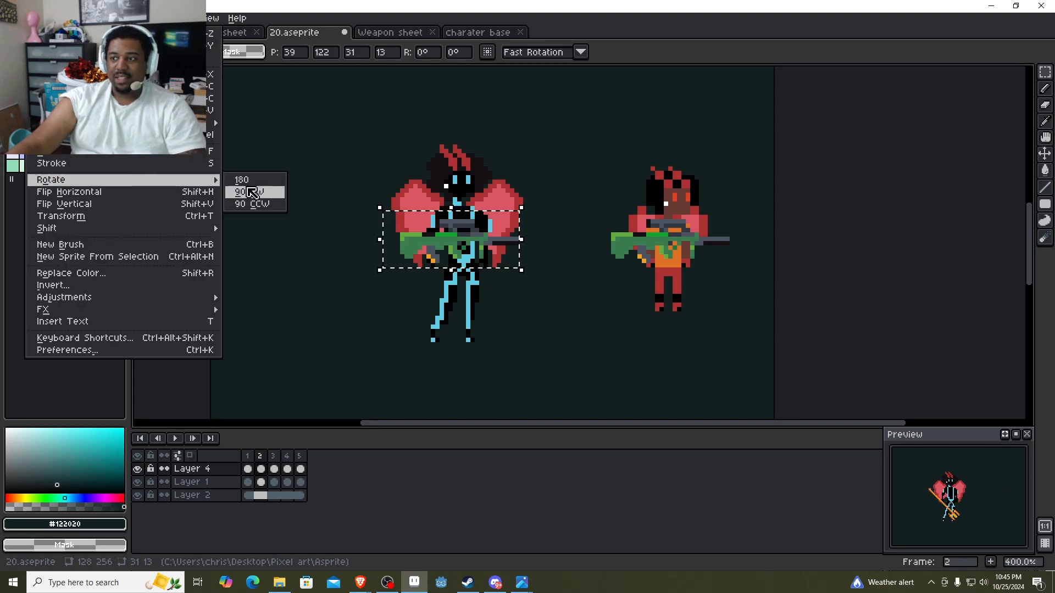
{"action": "left_click", "coordinate": [253, 193]}
{"action": "left_click_drag", "start_coordinate": [466, 259], "coordinate": [452, 285]}
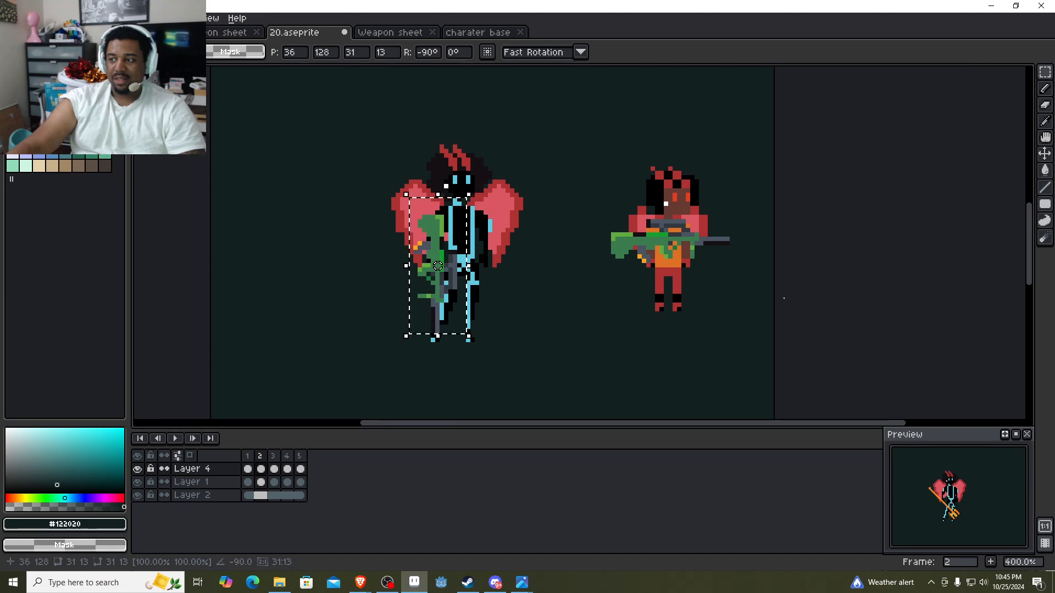
{"action": "left_click", "coordinate": [880, 292]}
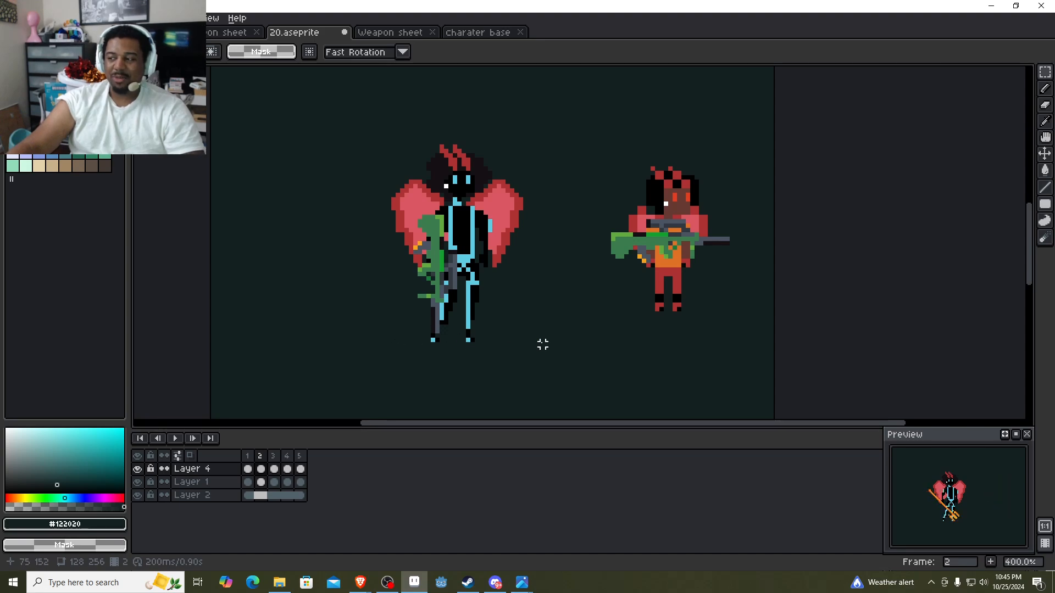
Restore the rotated rifle's selection, try it on the small character at position 95, 113, and move it back to the large one at 45, 118.
{"action": "key", "text": "ctrl+z"}
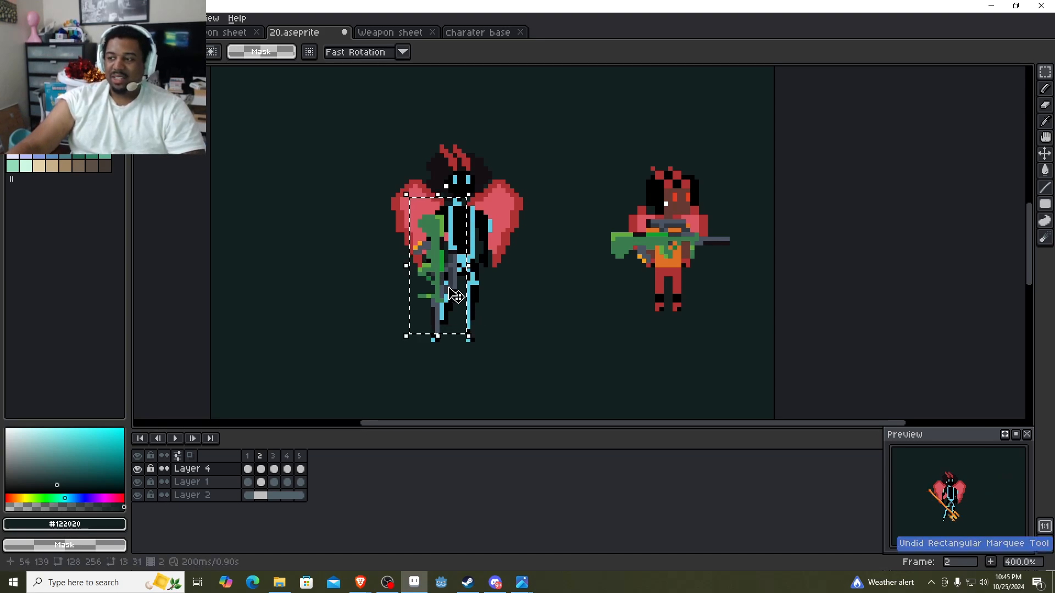
{"action": "left_click_drag", "start_coordinate": [450, 280], "coordinate": [677, 262]}
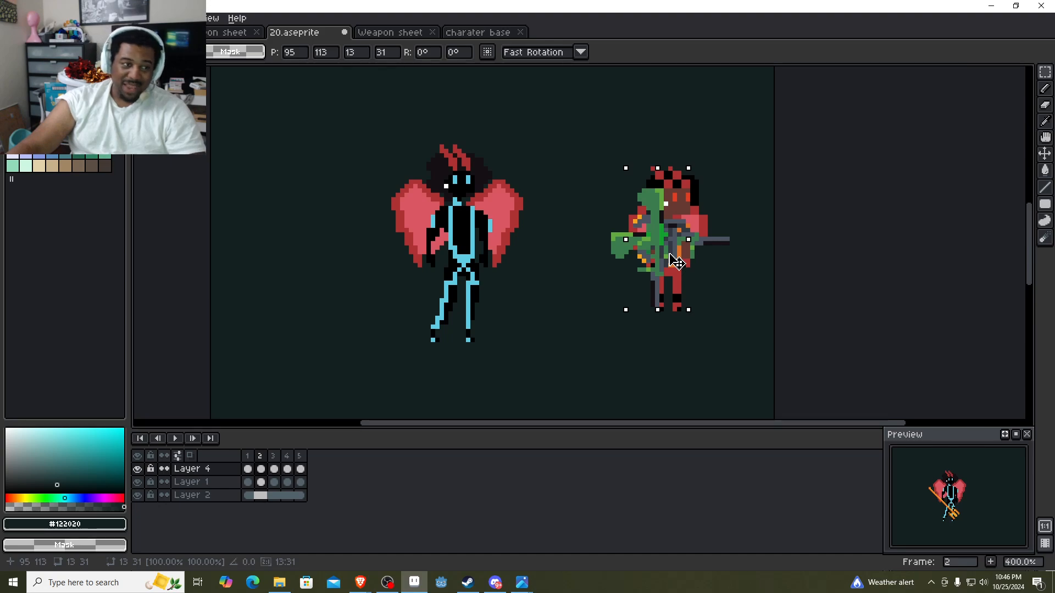
{"action": "left_click_drag", "start_coordinate": [677, 262], "coordinate": [446, 268]}
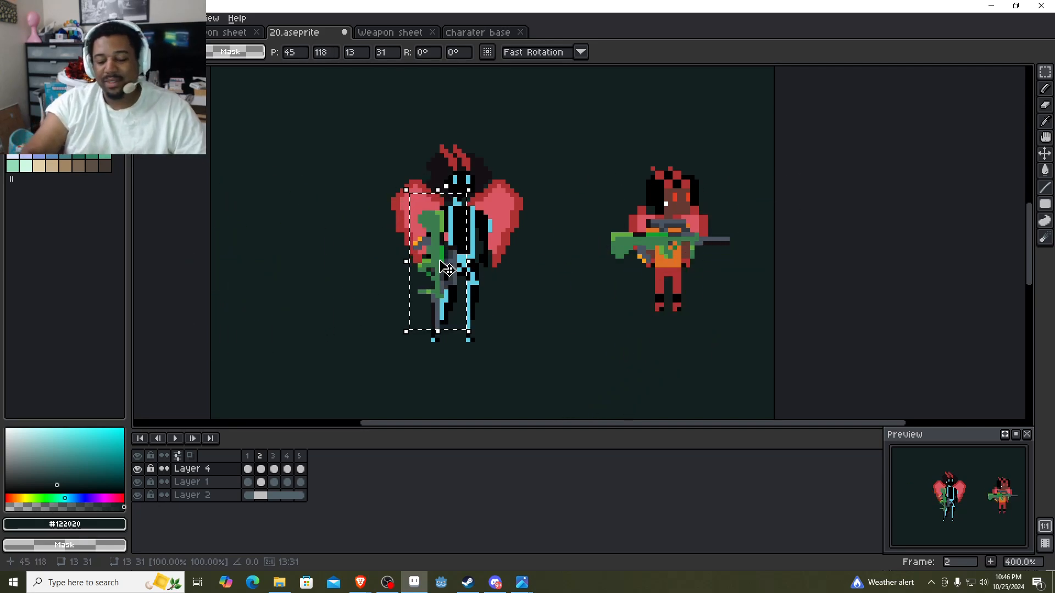
Undo the rifle placements and the trident's removal to bring the trident back on the large character, and clear the selection.
{"action": "key", "text": "ctrl+z"}
{"action": "key", "text": "ctrl+z"}
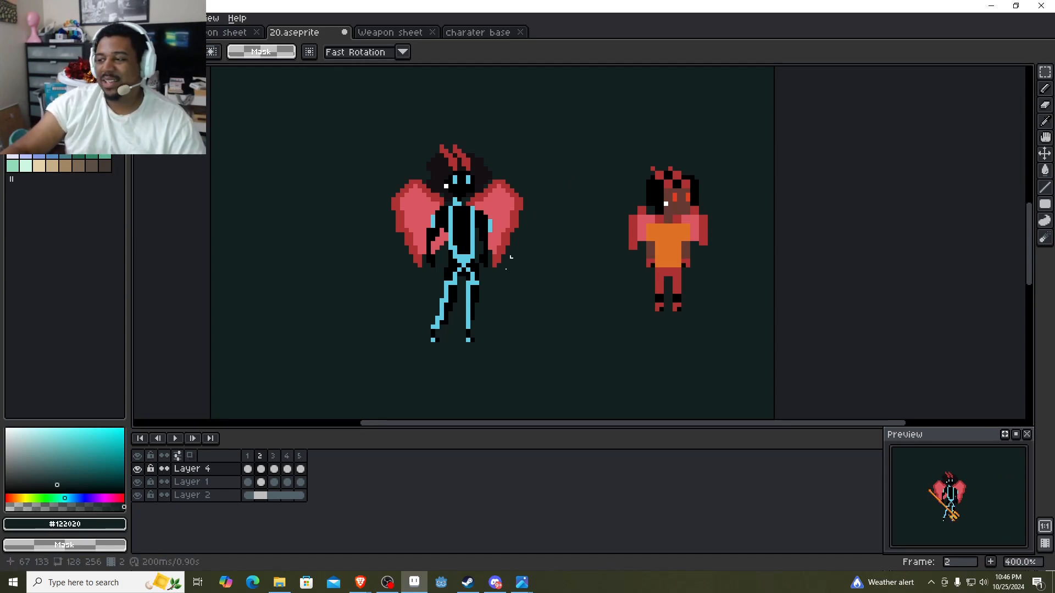
{"action": "key", "text": "ctrl+z"}
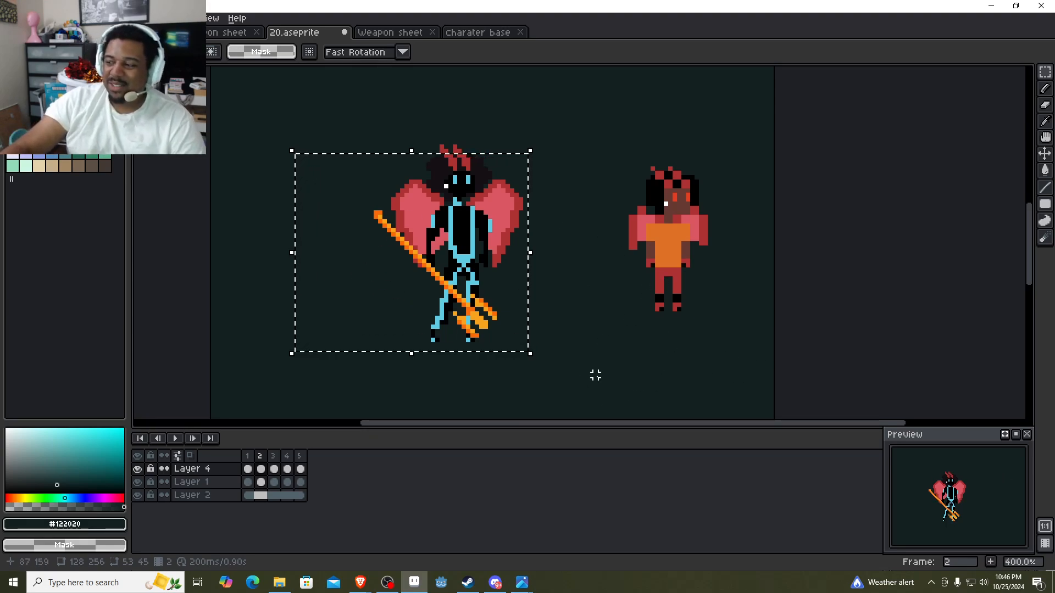
{"action": "left_click", "coordinate": [828, 336]}
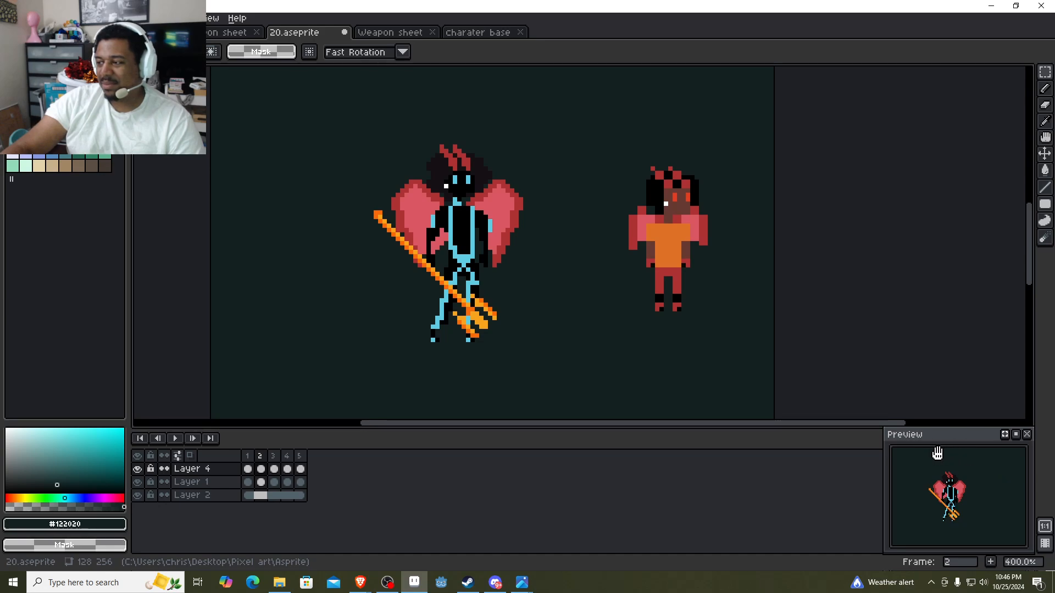
Delete the small winged character from frame 2 and play the animation.
{"action": "left_click_drag", "start_coordinate": [726, 345], "coordinate": [603, 67]}
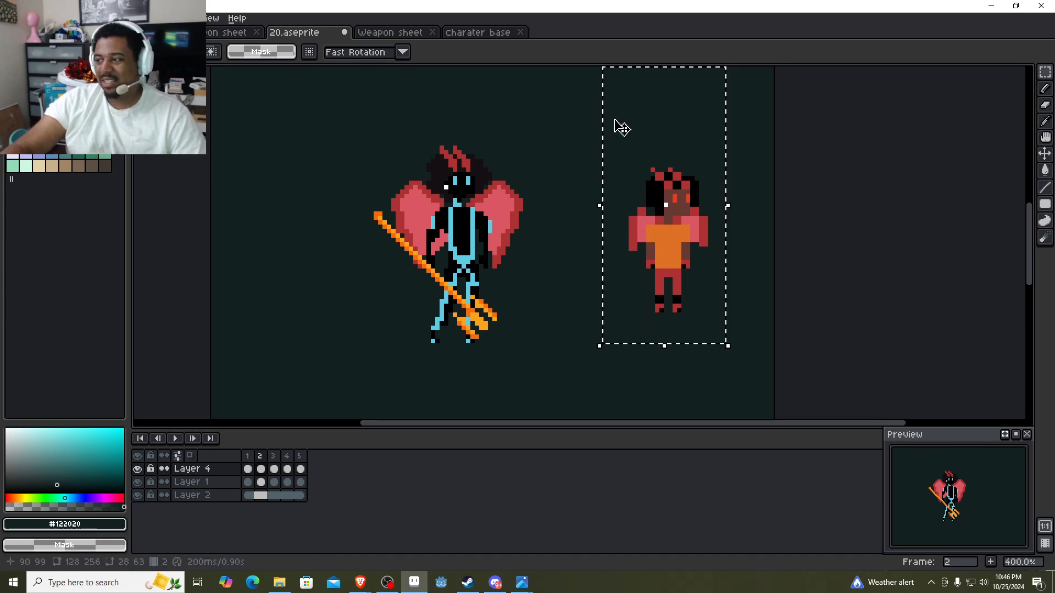
{"action": "key", "text": "Delete"}
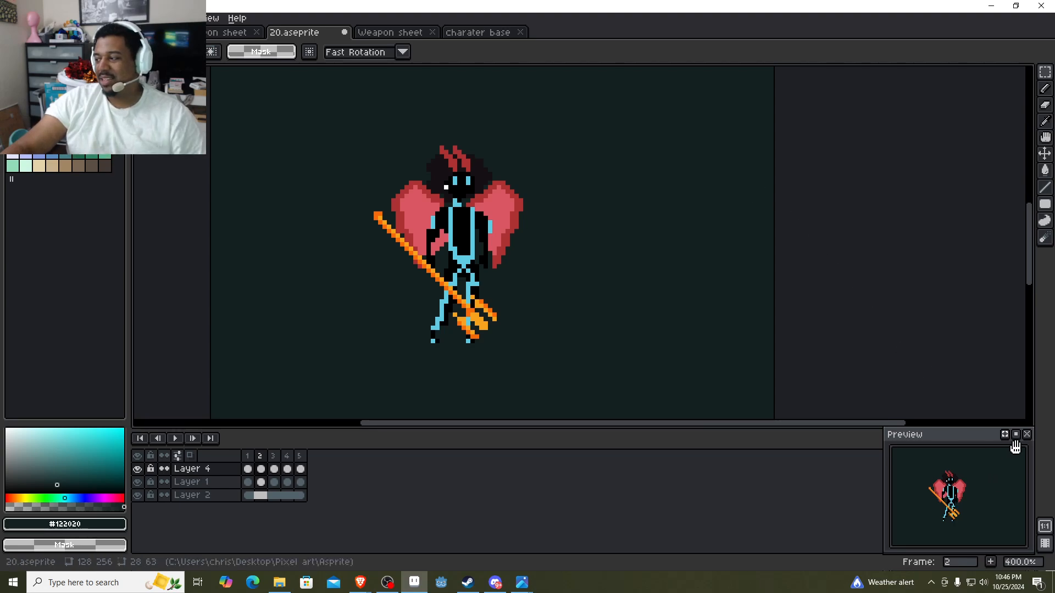
{"action": "left_click", "coordinate": [175, 438]}
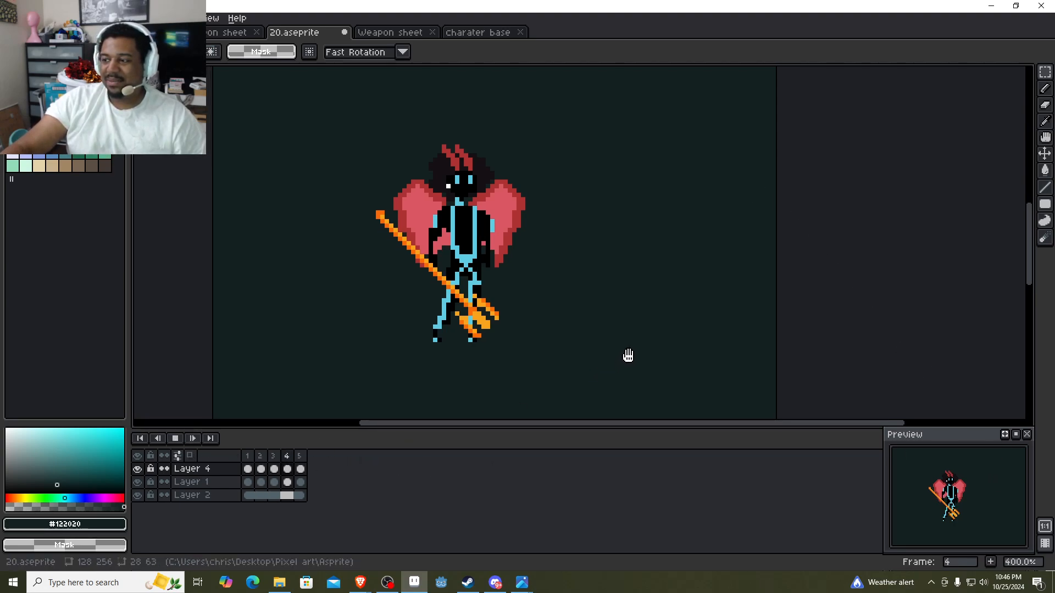
{"action": "left_click_drag", "start_coordinate": [628, 356], "coordinate": [654, 358]}
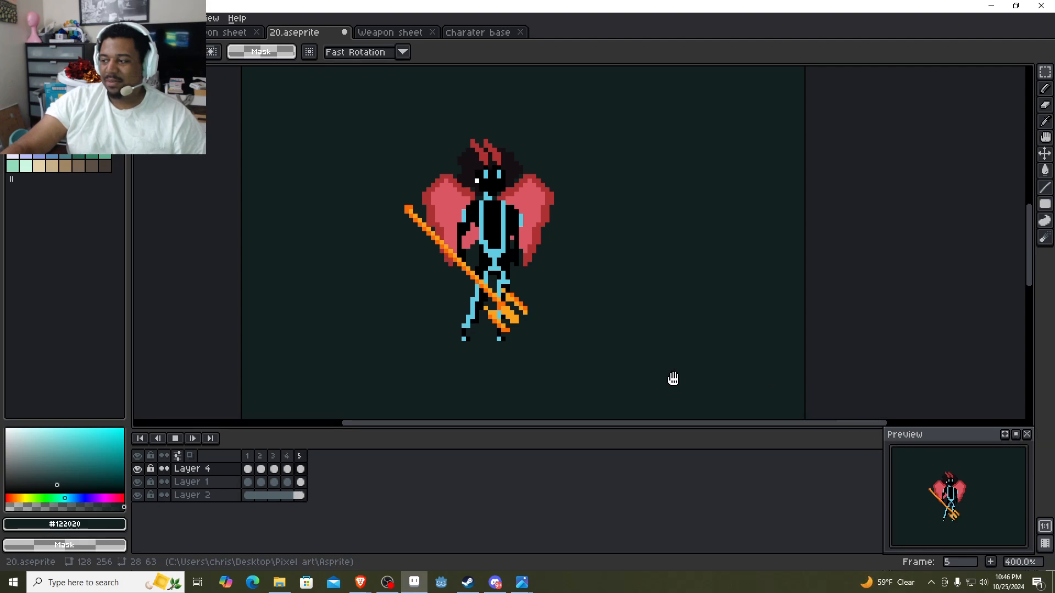
{"action": "left_click_drag", "start_coordinate": [631, 326], "coordinate": [656, 328]}
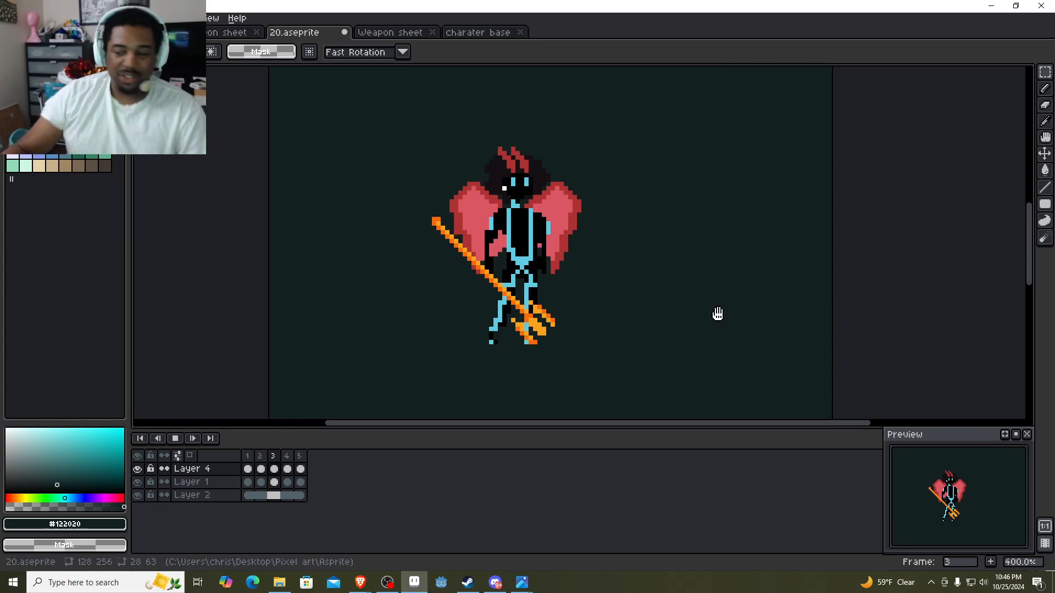
Switch to the image viewer and view the gate scene 001.png beside the playing character animation.
{"action": "left_click", "coordinate": [276, 585]}
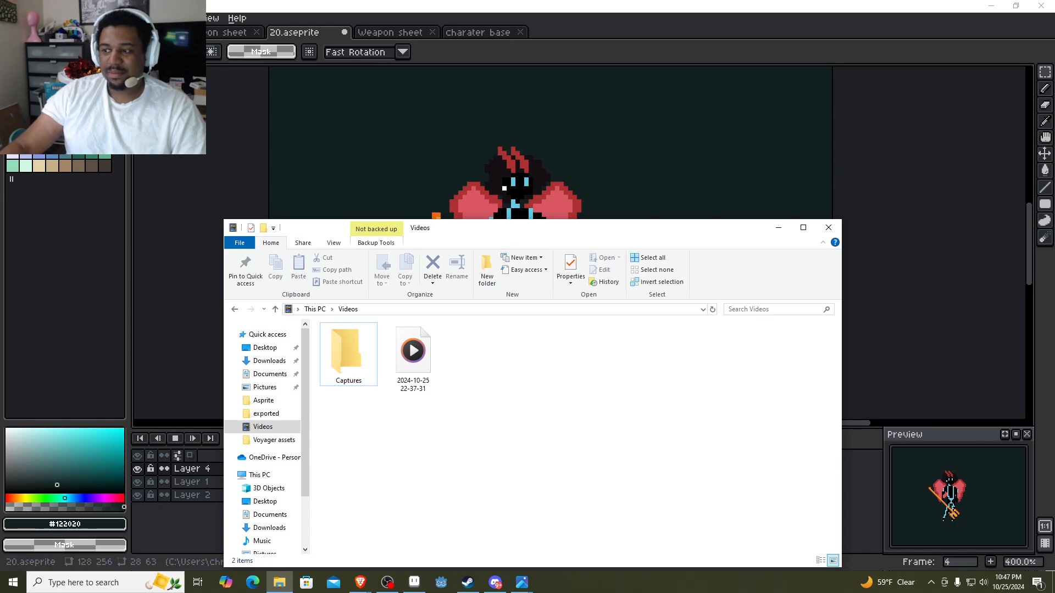
{"action": "left_click_drag", "start_coordinate": [589, 225], "coordinate": [0, 167]}
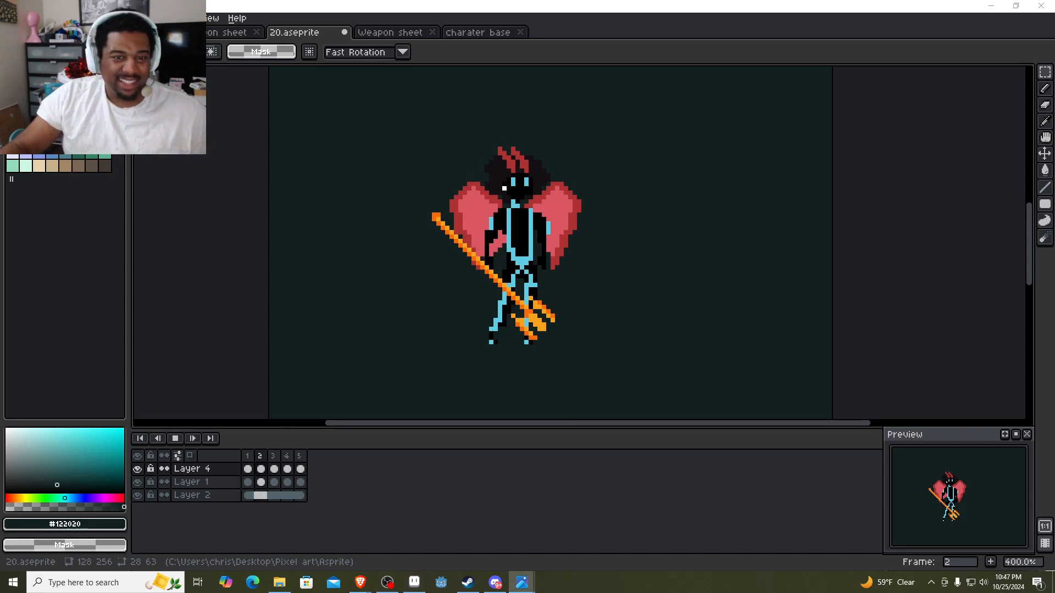
{"action": "left_click_drag", "start_coordinate": [0, 92], "coordinate": [806, 86]}
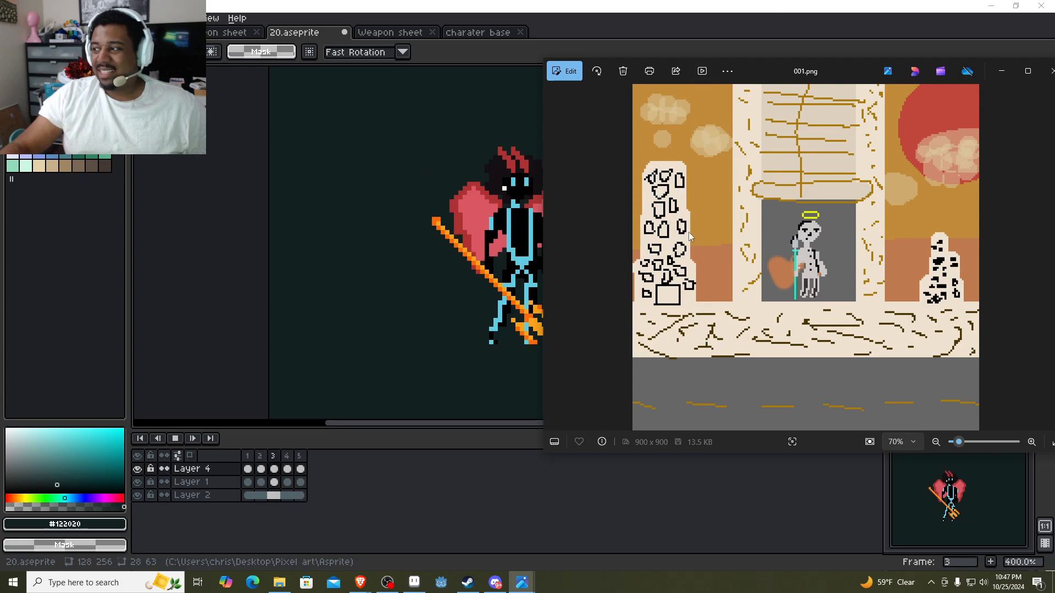
{"action": "left_click", "coordinate": [899, 53]}
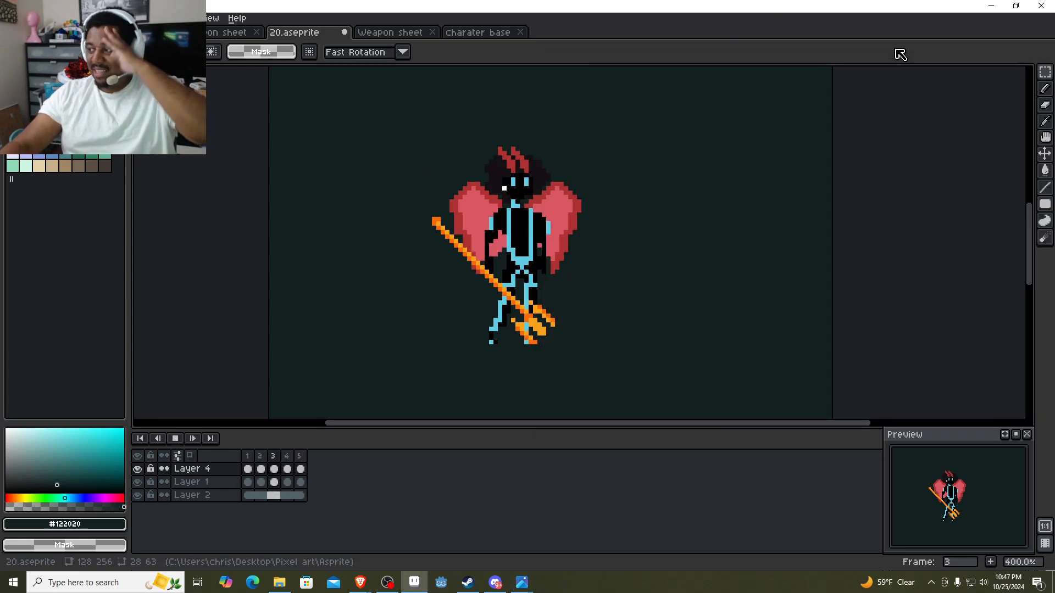
{"action": "mouse_move", "coordinate": [521, 582]}
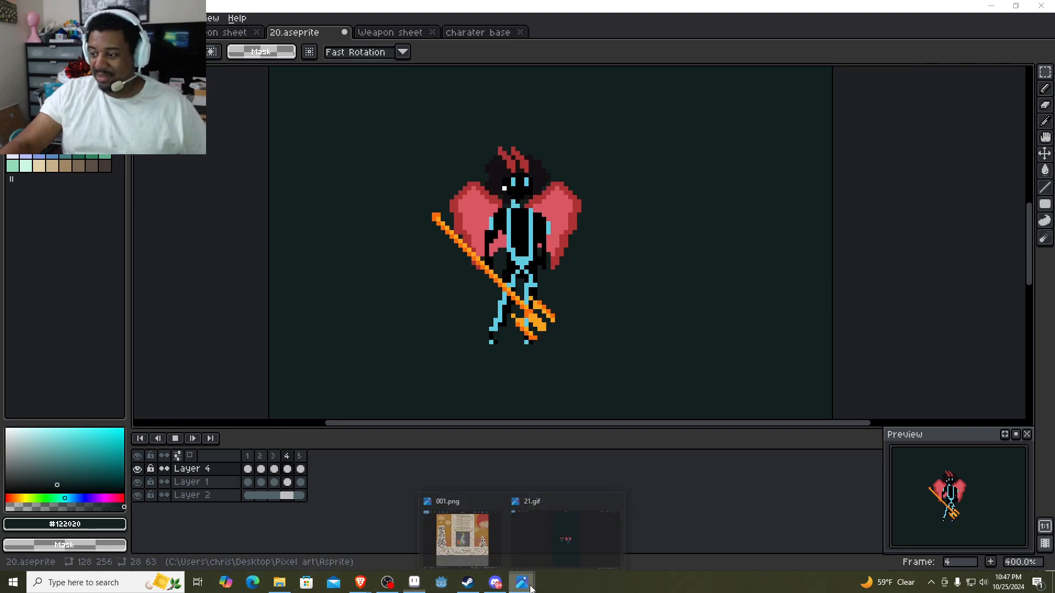
{"action": "left_click", "coordinate": [487, 538]}
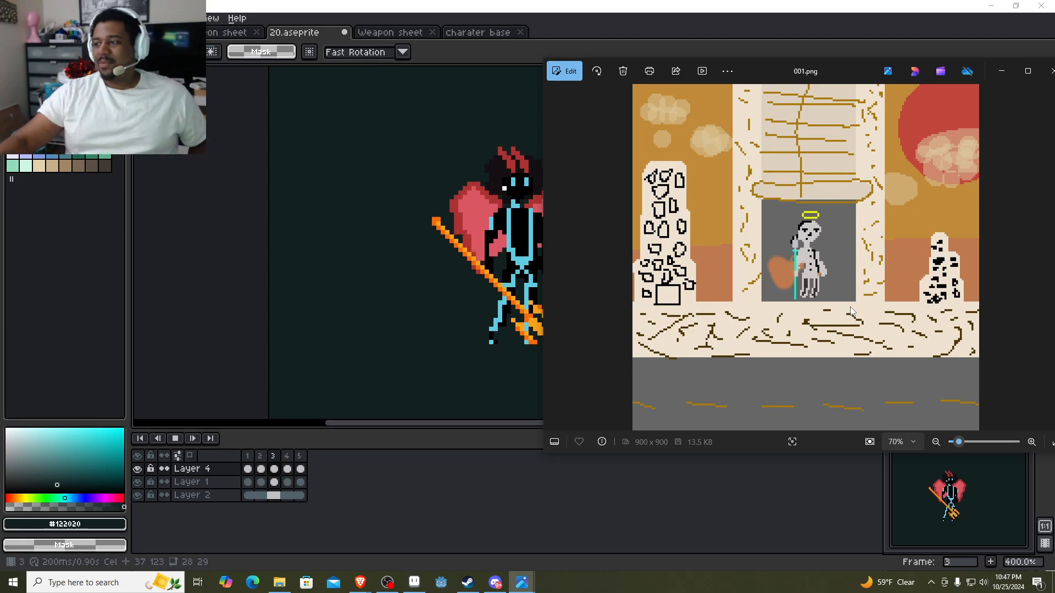
Arrange the whole trident character and the 001.png scene side by side for comparison.
{"action": "left_click", "coordinate": [167, 313]}
{"action": "left_click_drag", "start_coordinate": [284, 306], "coordinate": [124, 296]}
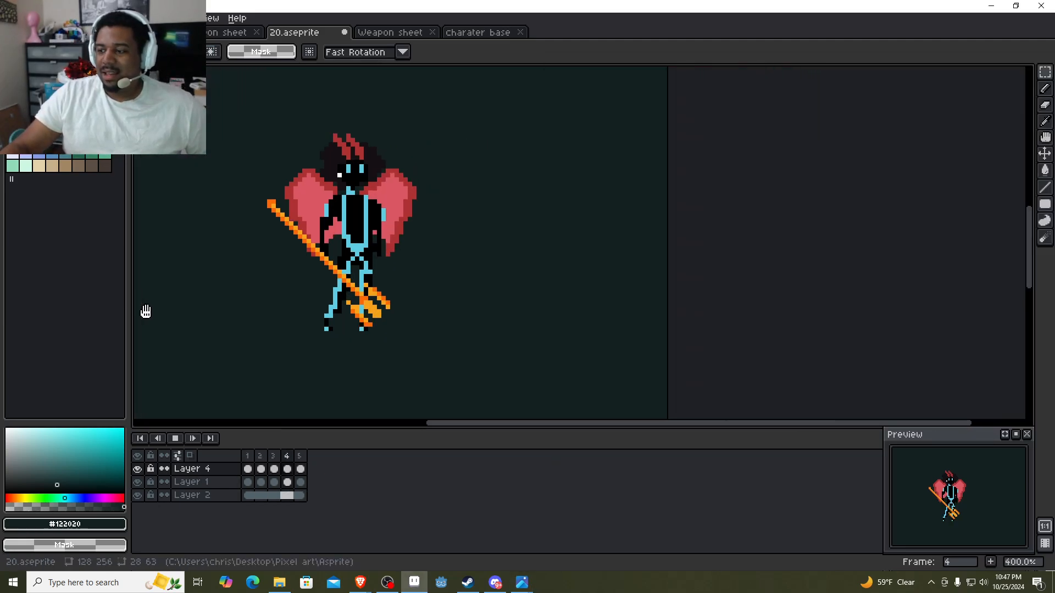
{"action": "left_click", "coordinate": [522, 582]}
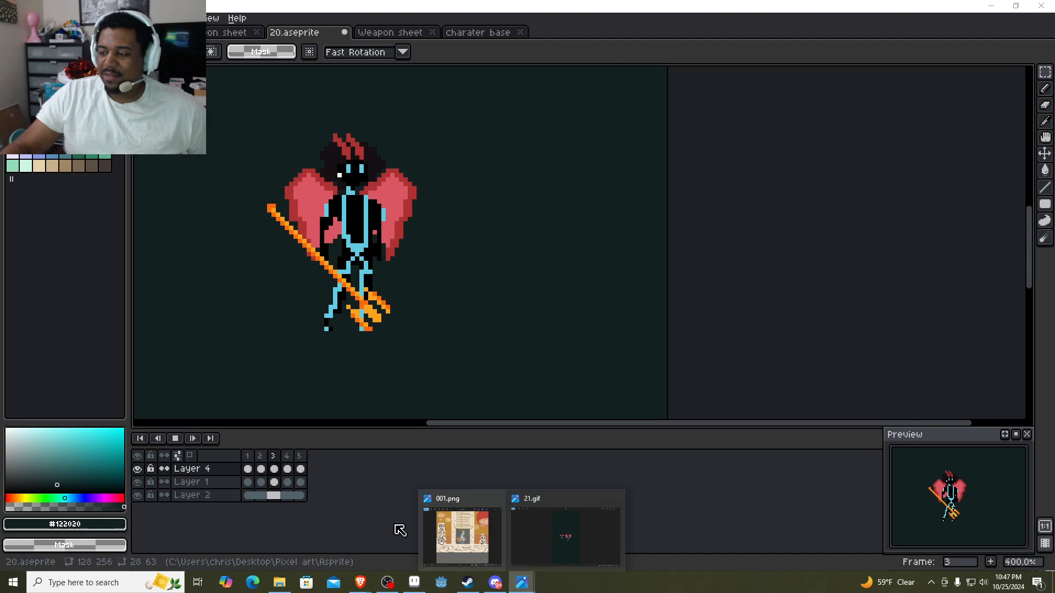
{"action": "left_click", "coordinate": [462, 532]}
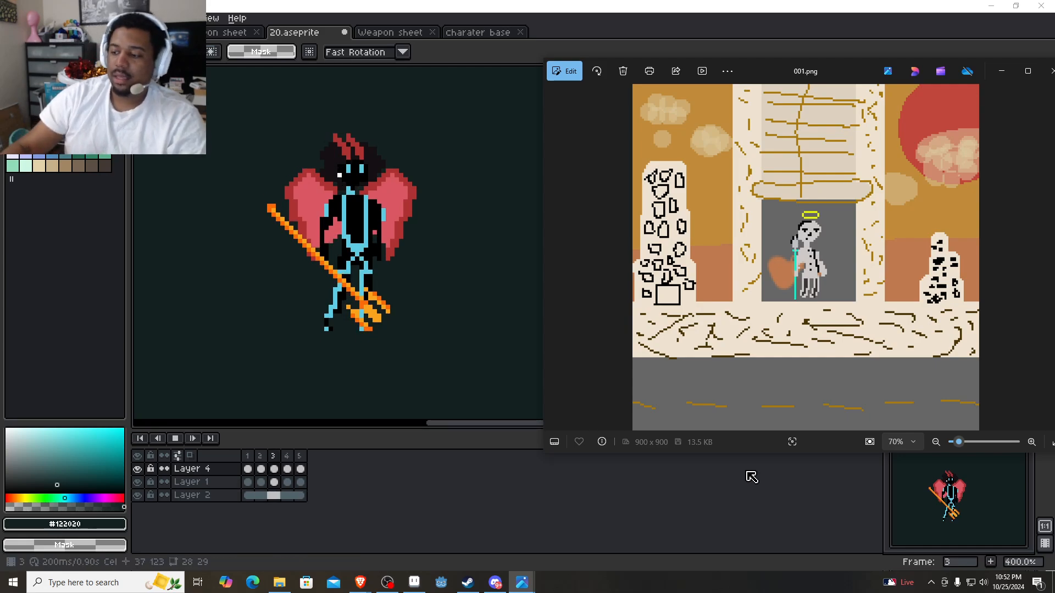
Switch to YouTube in the browser, view the pixel art boss and attack animation Shorts, and minimize the browser.
{"action": "mouse_move", "coordinate": [363, 583]}
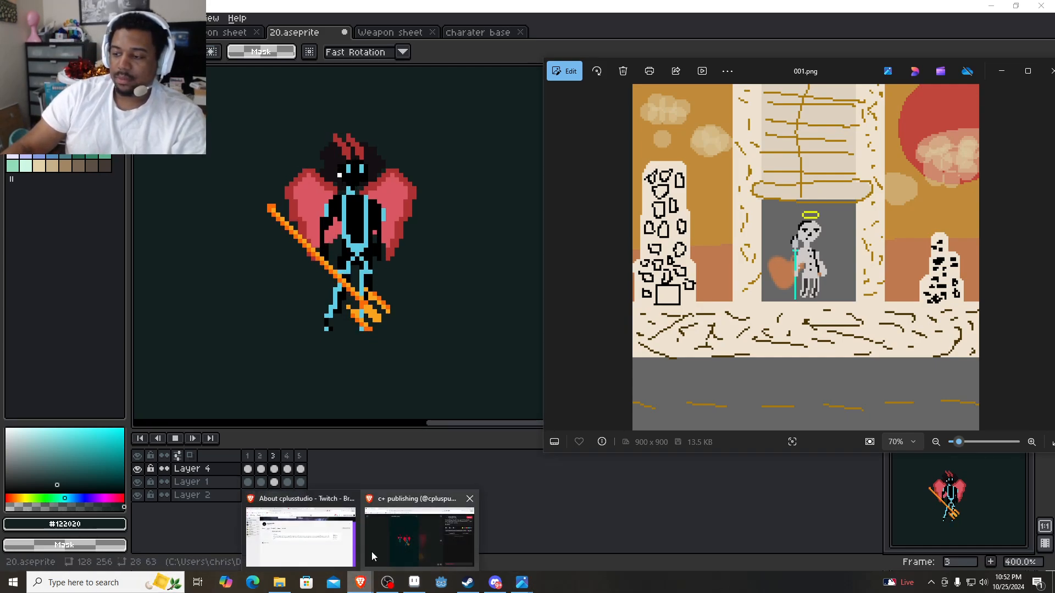
{"action": "mouse_move", "coordinate": [311, 542]}
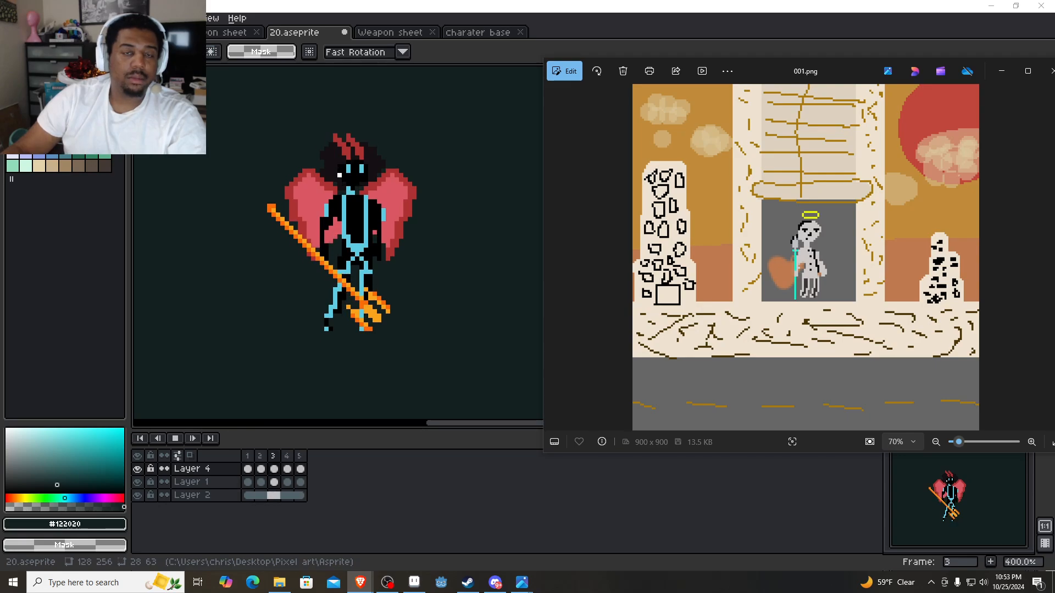
{"action": "left_click_drag", "start_coordinate": [0, 170], "coordinate": [517, 0]}
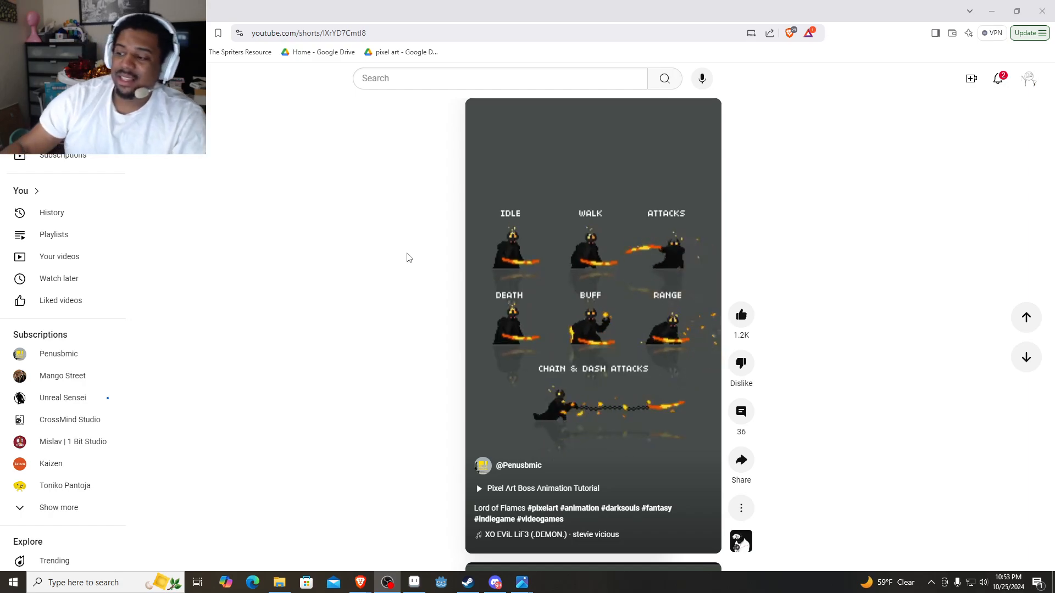
{"action": "scroll", "coordinate": [611, 336], "scroll_direction": "down", "scroll_amount": 1}
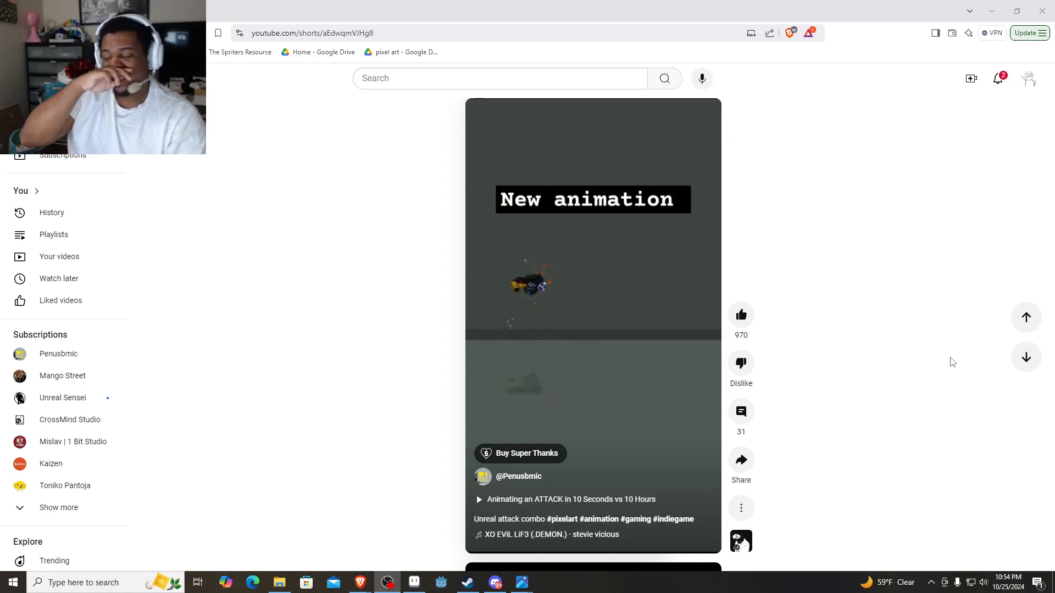
{"action": "left_click", "coordinate": [991, 11]}
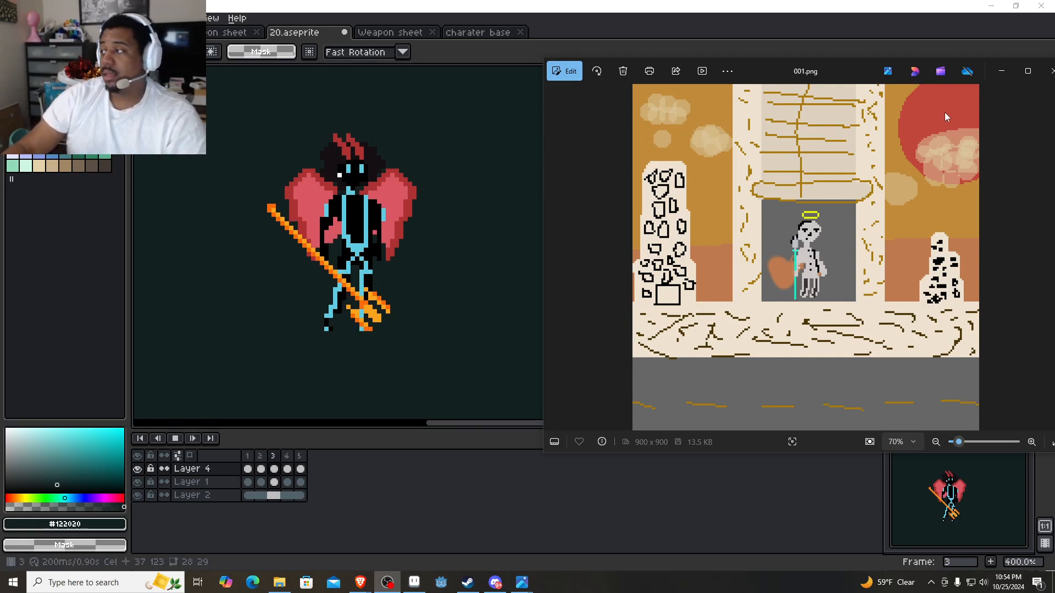
Return to 20.aseprite in Aseprite and watch the trident character's looping animation.
{"action": "left_click", "coordinate": [961, 47]}
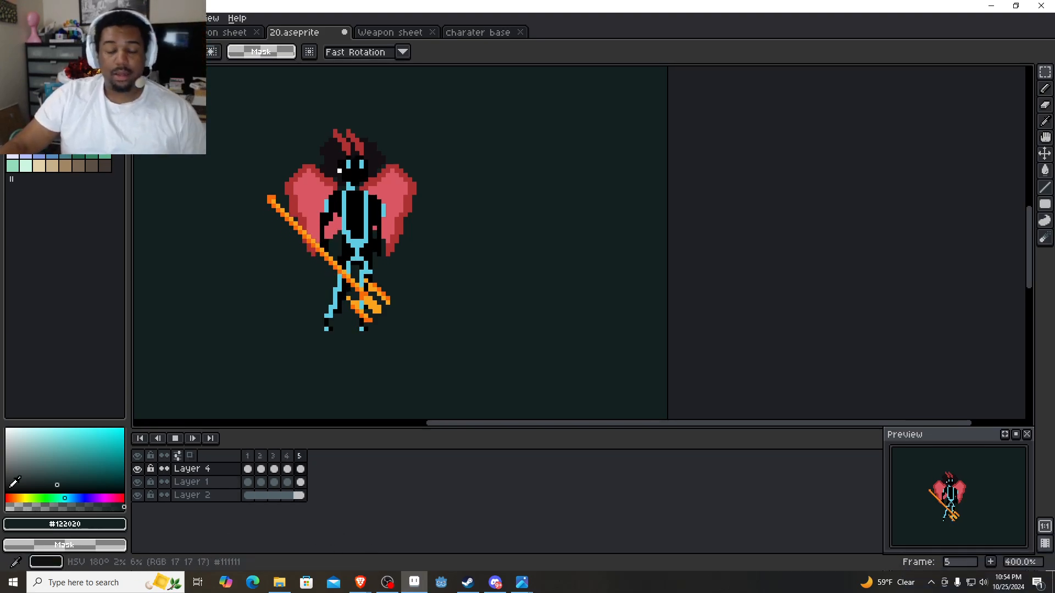
{"action": "left_click_drag", "start_coordinate": [515, 281], "coordinate": [610, 300]}
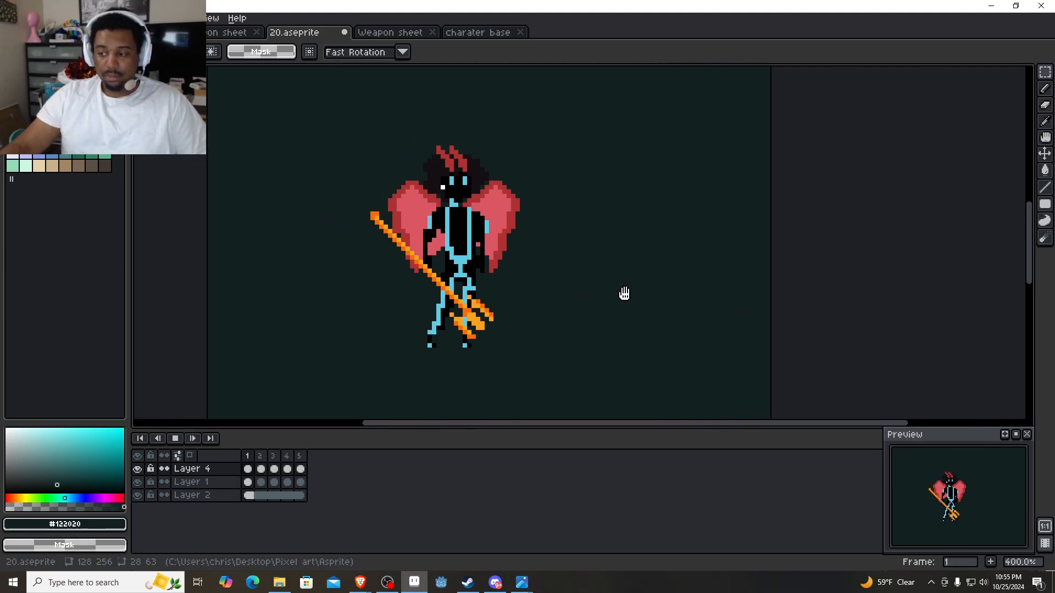
{"action": "left_click_drag", "start_coordinate": [624, 294], "coordinate": [649, 289]}
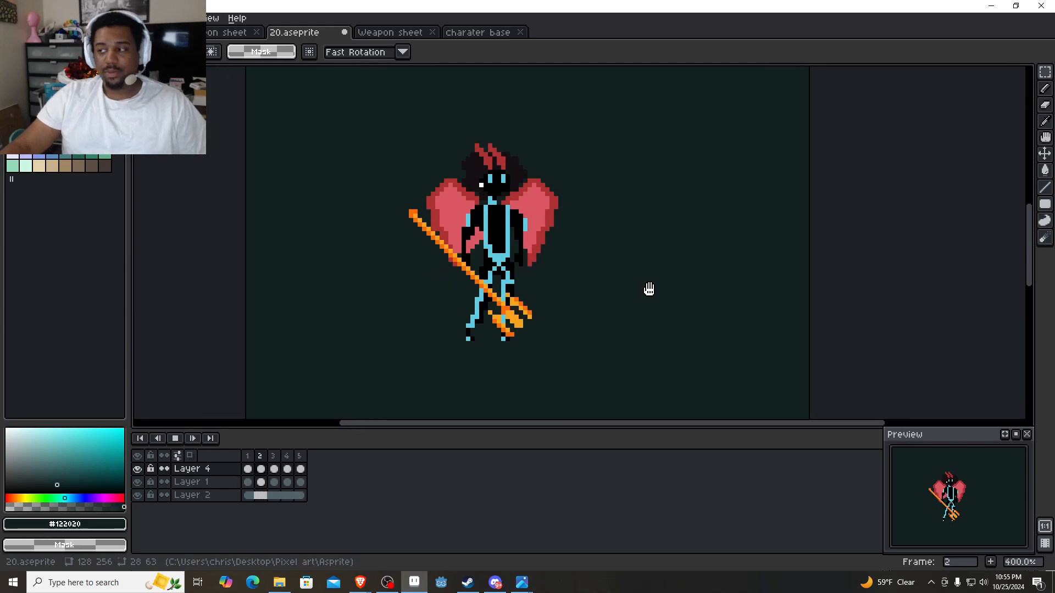